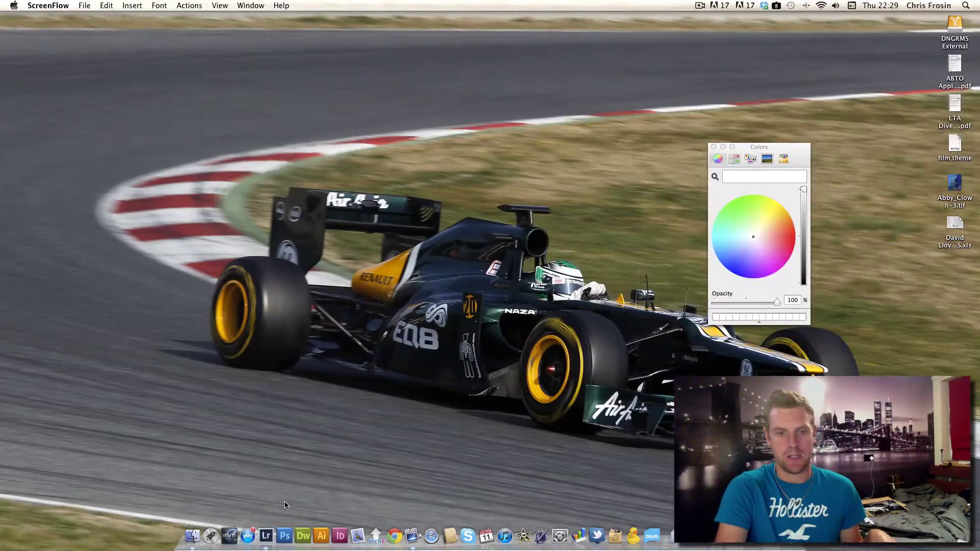
- Bring Lightroom to the front, showing the RR_Gathering12 folder's Library grid
click(265, 544)
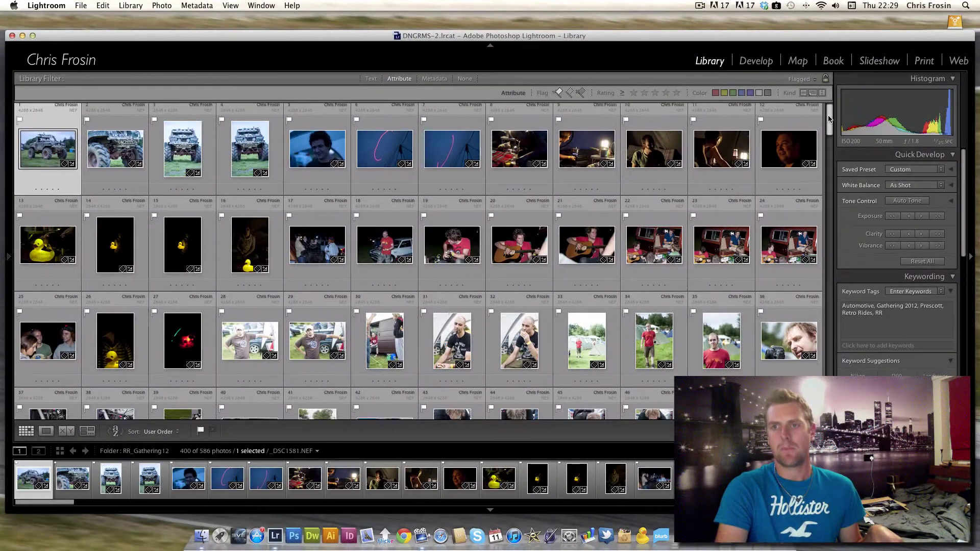
- Scroll through the RR_Gathering12 Library grid to review the shoot
scroll(830, 118, down, 2)
scroll(833, 122, up, 1)
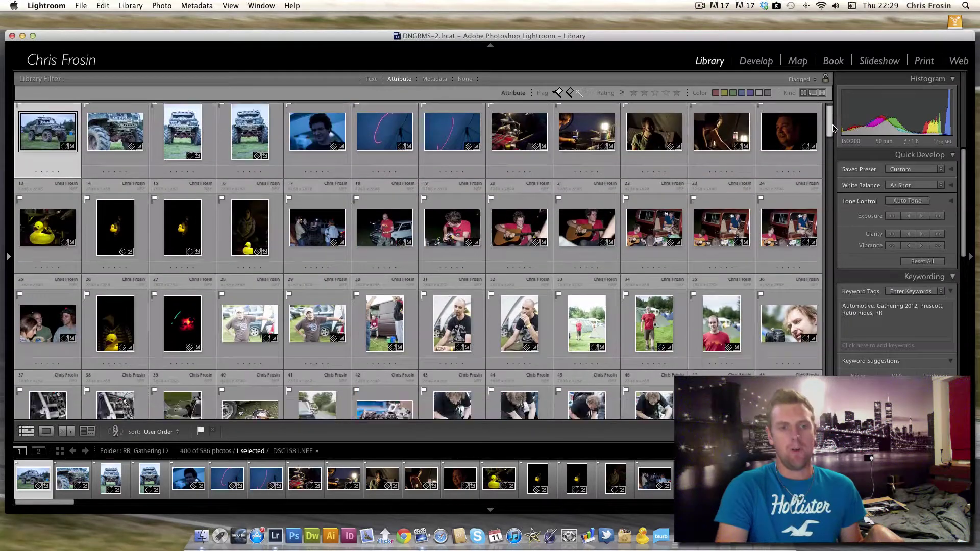
drag(833, 128, 816, 367)
scroll(296, 400, down, 4)
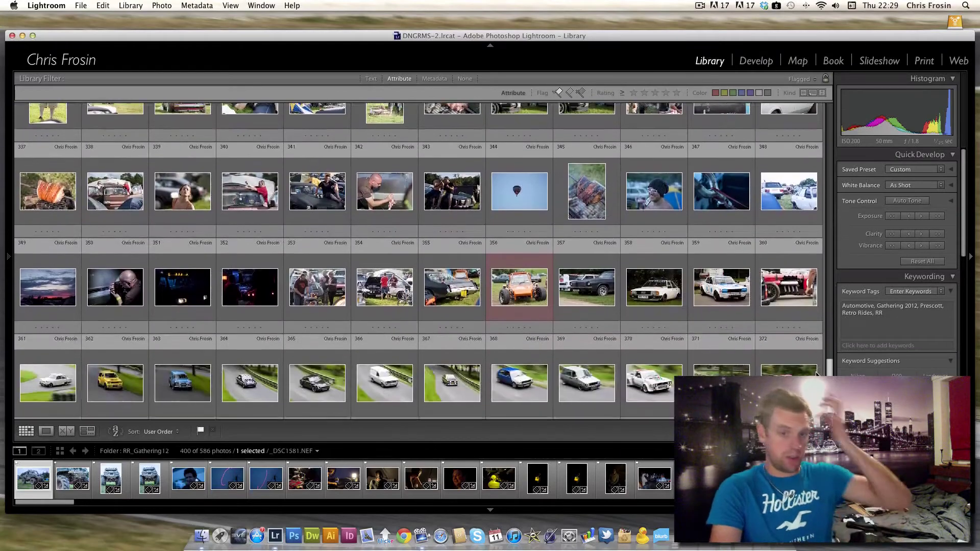
scroll(296, 400, down, 5)
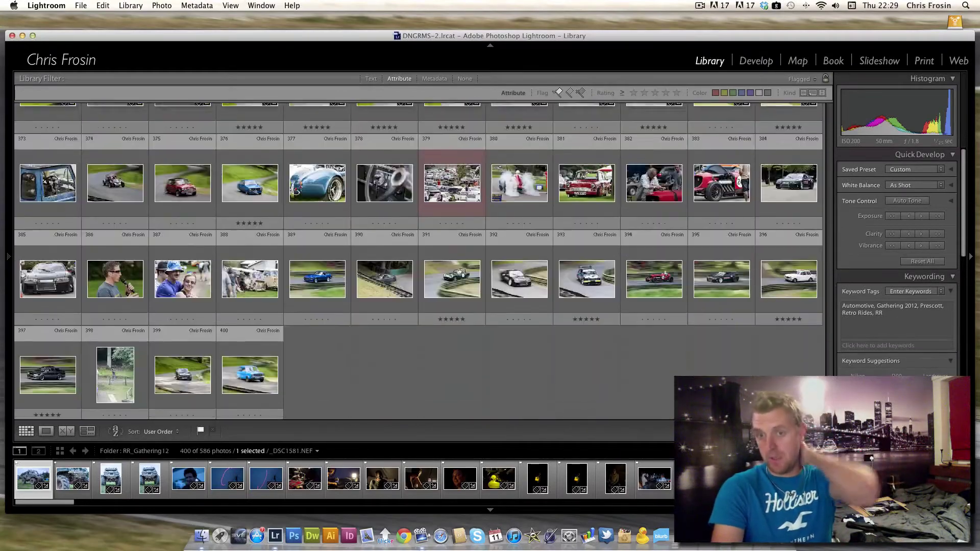
scroll(825, 369, up, 8)
drag(825, 368, 830, 114)
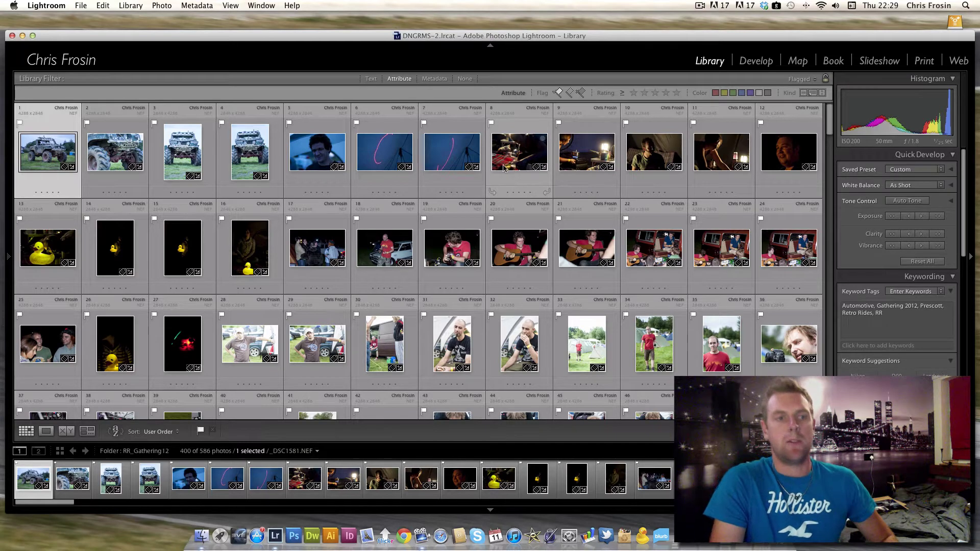
- View _DSC1581.NEF full-size, then back in the grid add photo 22 to the selection
key(e)
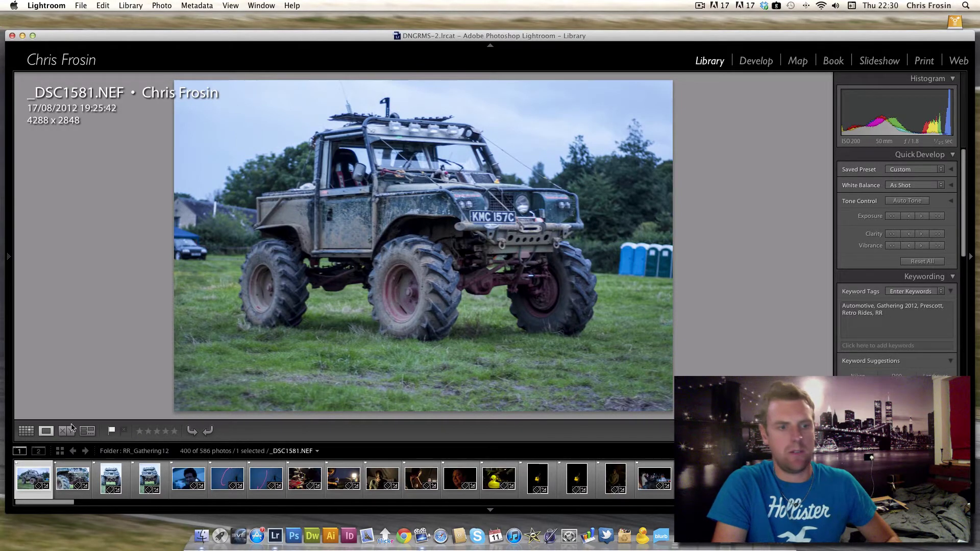
click(27, 433)
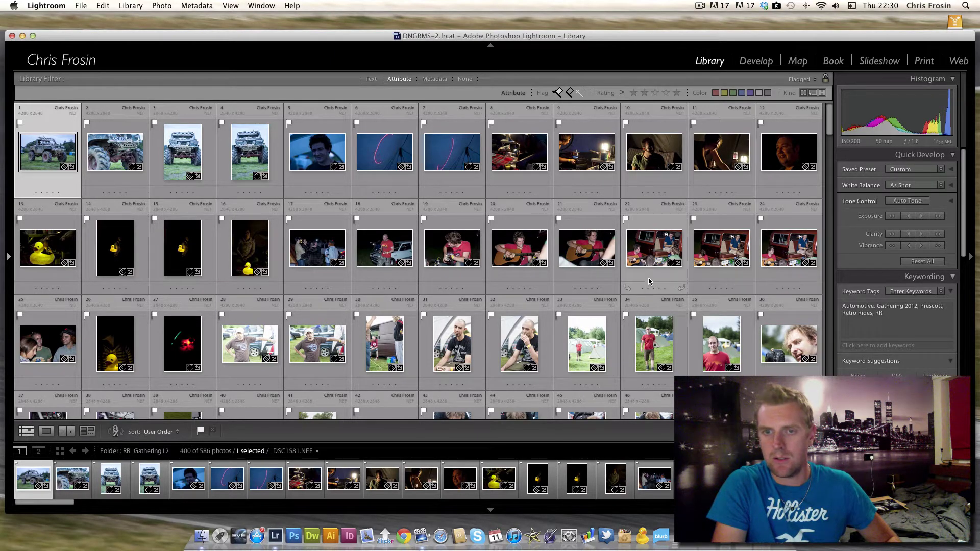
super+click(645, 255)
- Work down the grid, adding photos 36 and 350 to the selection
scroll(826, 141, down, 2)
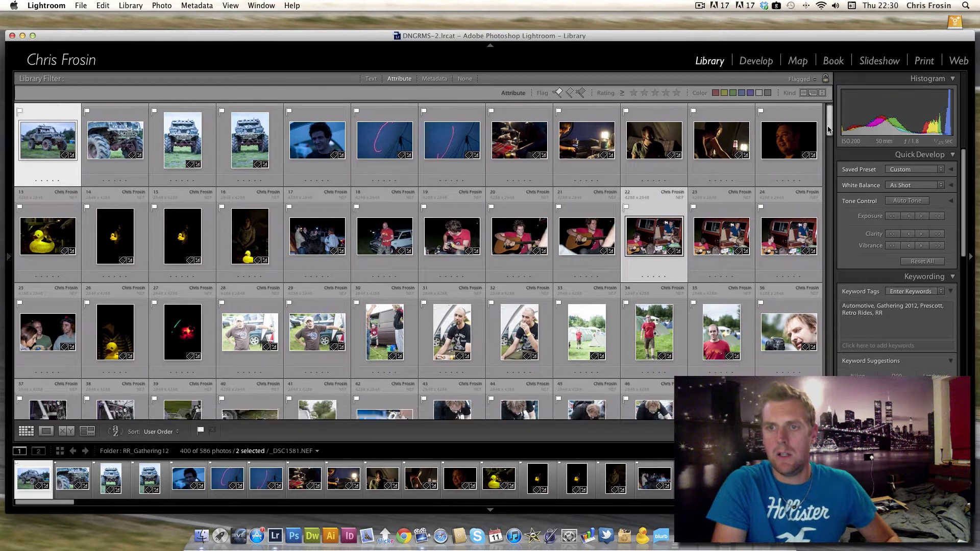
scroll(829, 130, down, 4)
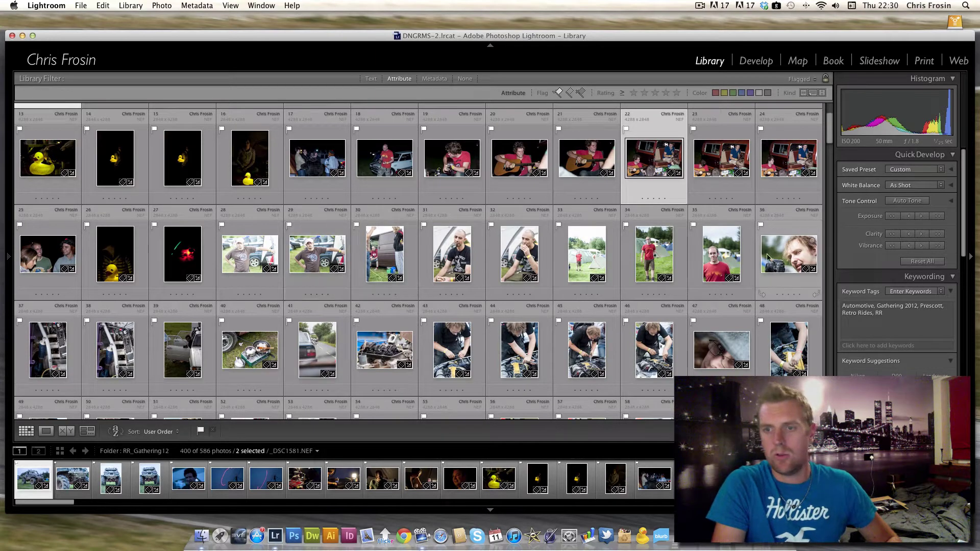
super+click(791, 257)
drag(829, 127, 834, 147)
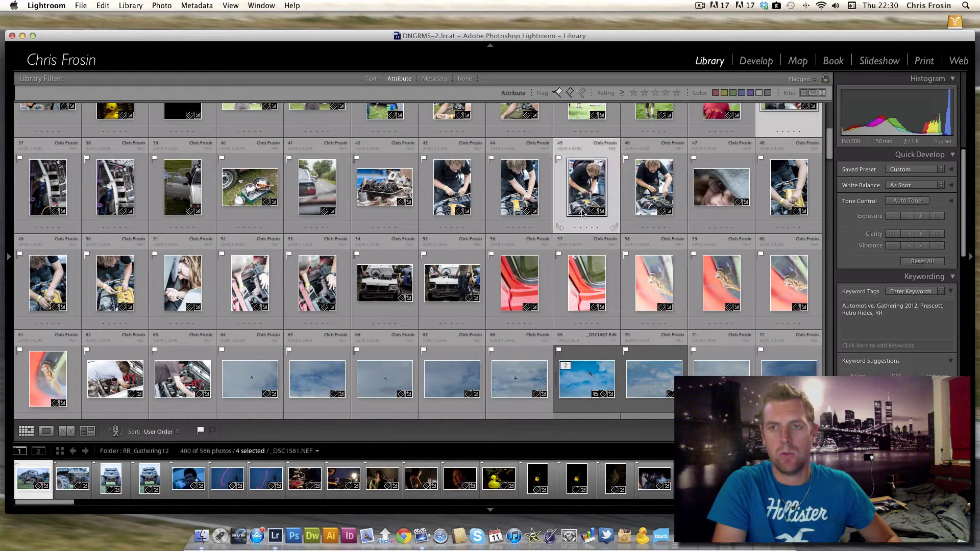
drag(829, 148, 811, 299)
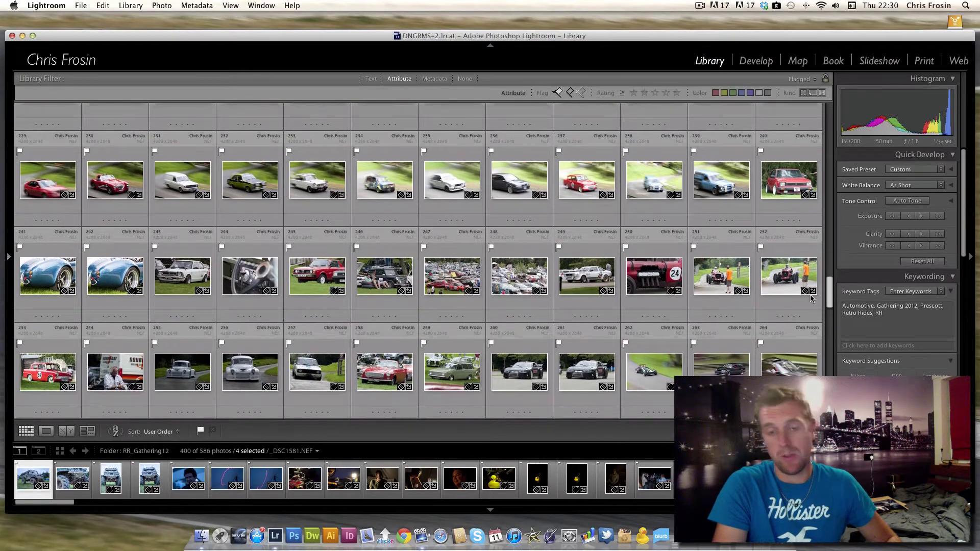
scroll(811, 299, down, 3)
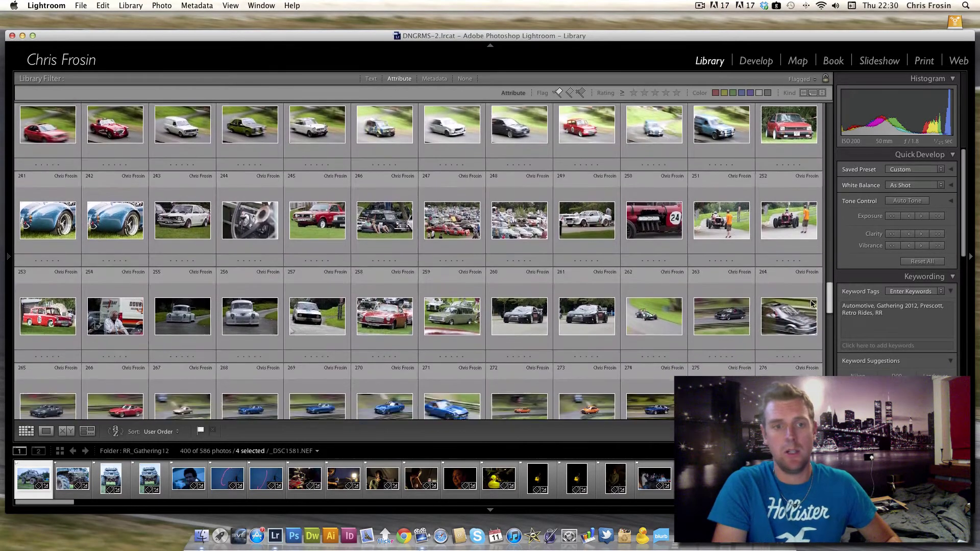
scroll(813, 307, down, 6)
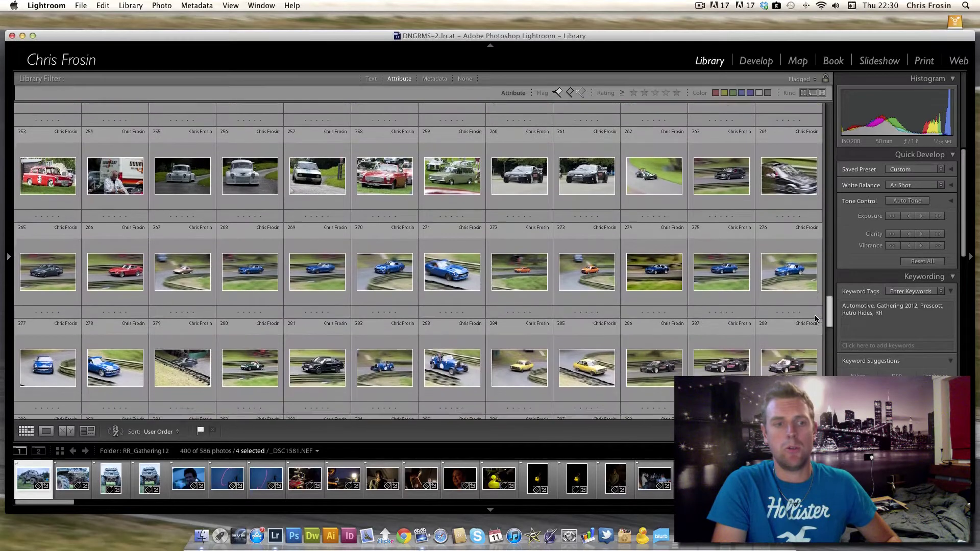
scroll(815, 320, down, 12)
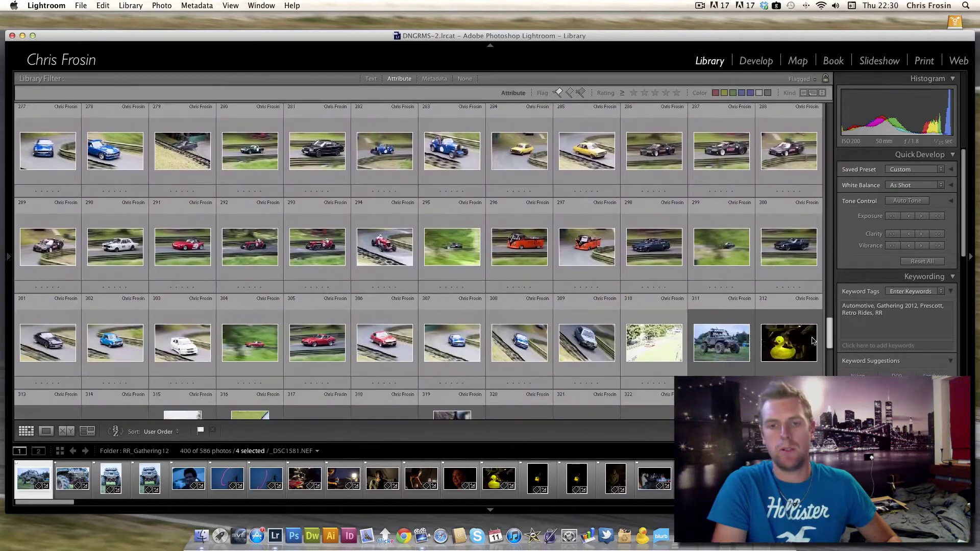
scroll(812, 351, down, 2)
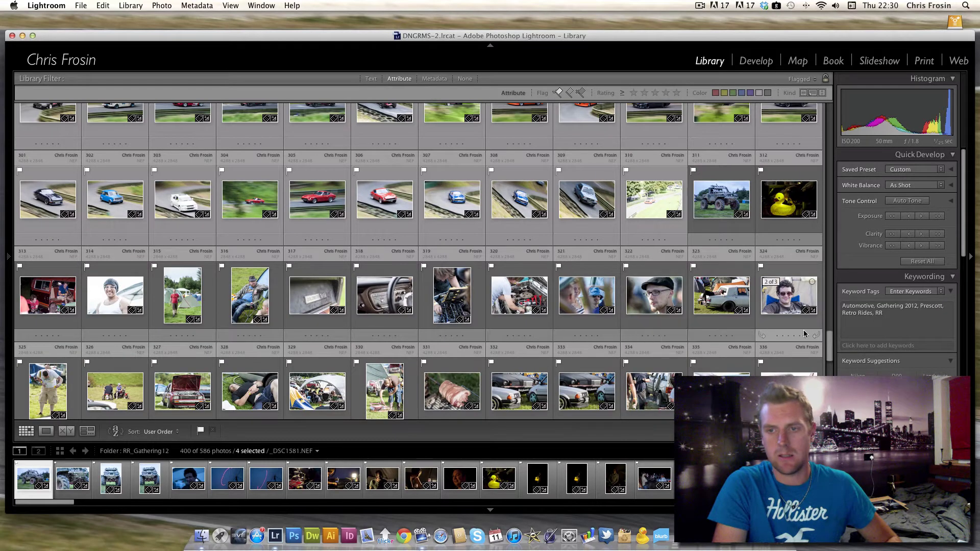
scroll(832, 350, down, 3)
scroll(831, 350, down, 1)
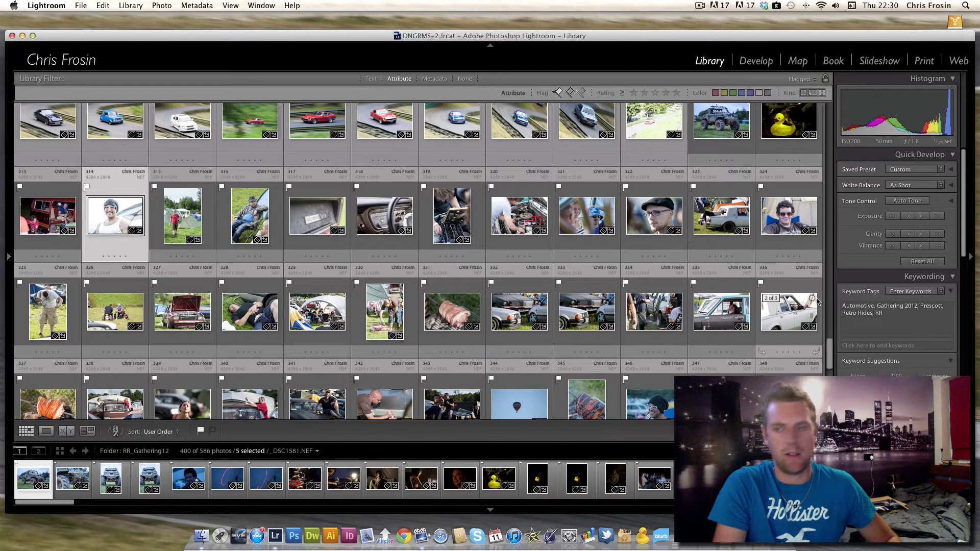
scroll(831, 364, down, 2)
scroll(831, 364, down, 6)
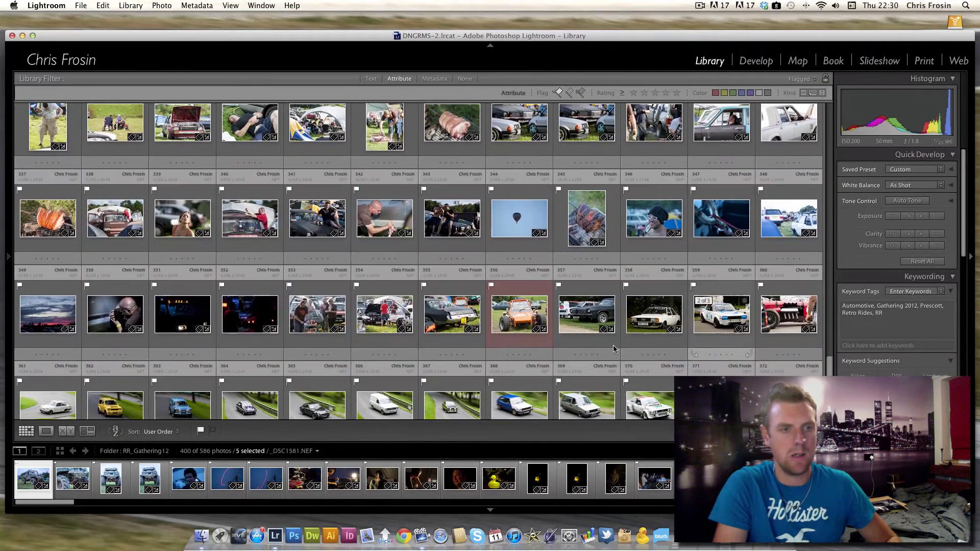
super+click(115, 314)
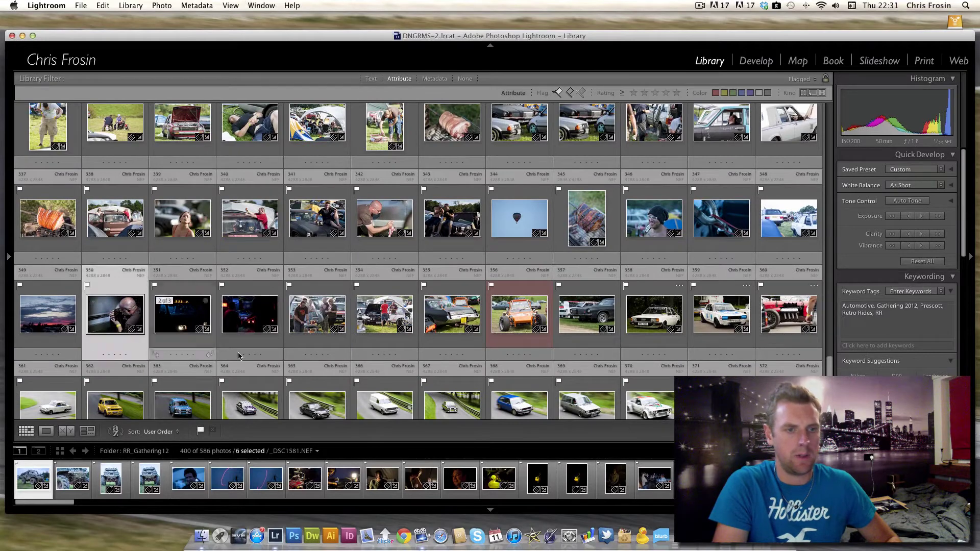
- Add the photo 389 stack and photo 378, then give all eight selected photos a Yellow label
scroll(830, 359, down, 10)
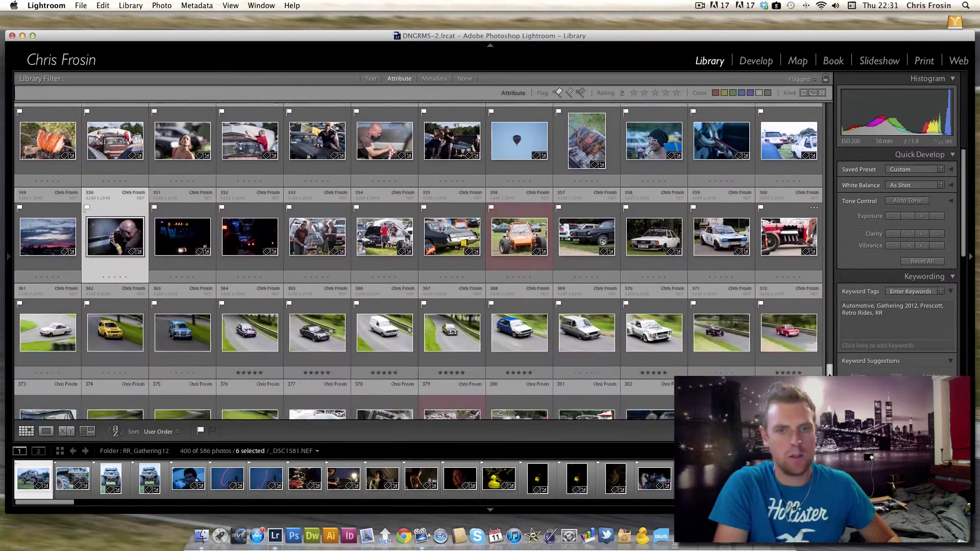
scroll(307, 291, down, 3)
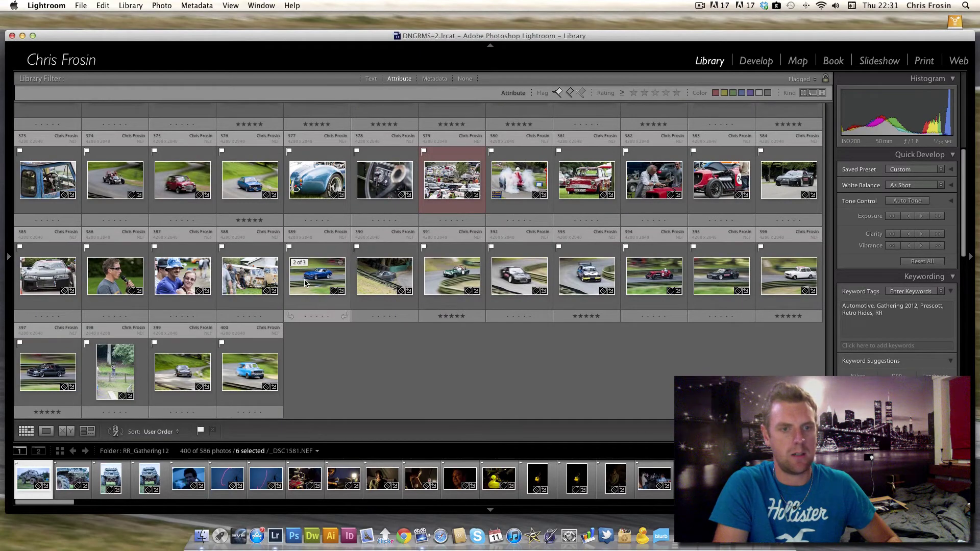
super+click(306, 281)
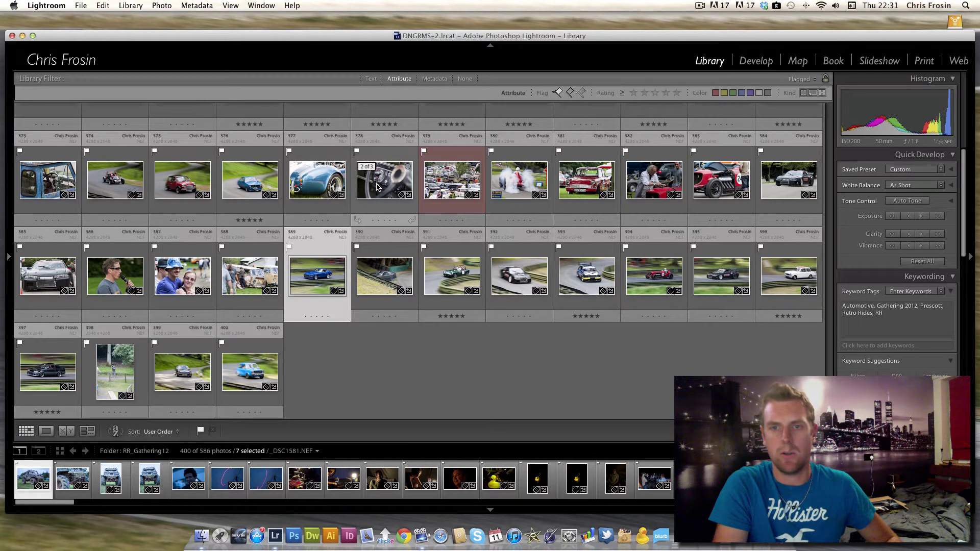
super+click(378, 187)
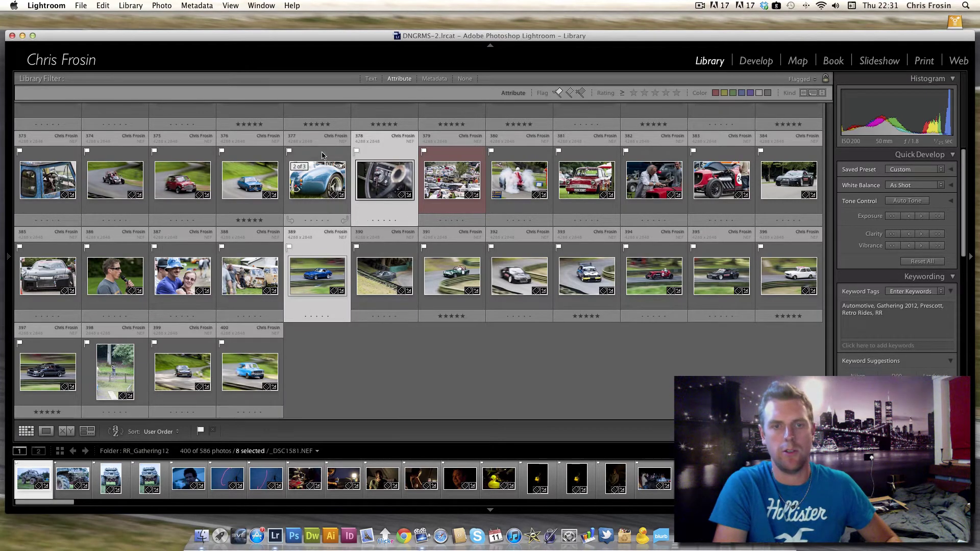
key(7)
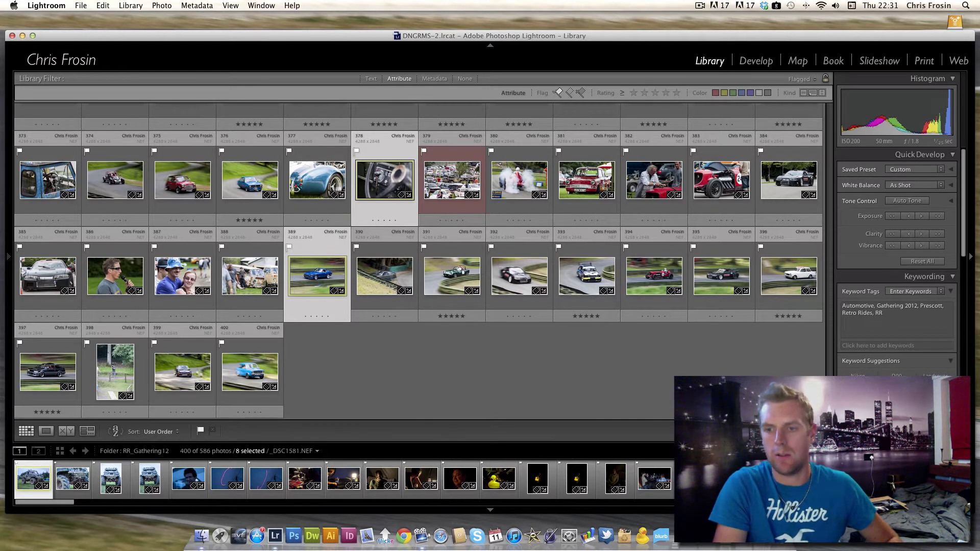
scroll(452, 275, up, 2)
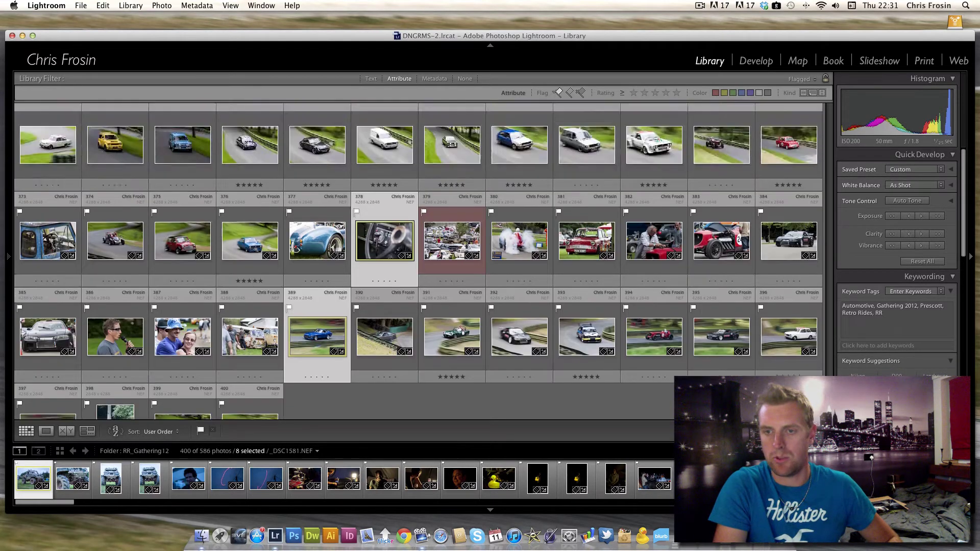
scroll(832, 330, up, 10)
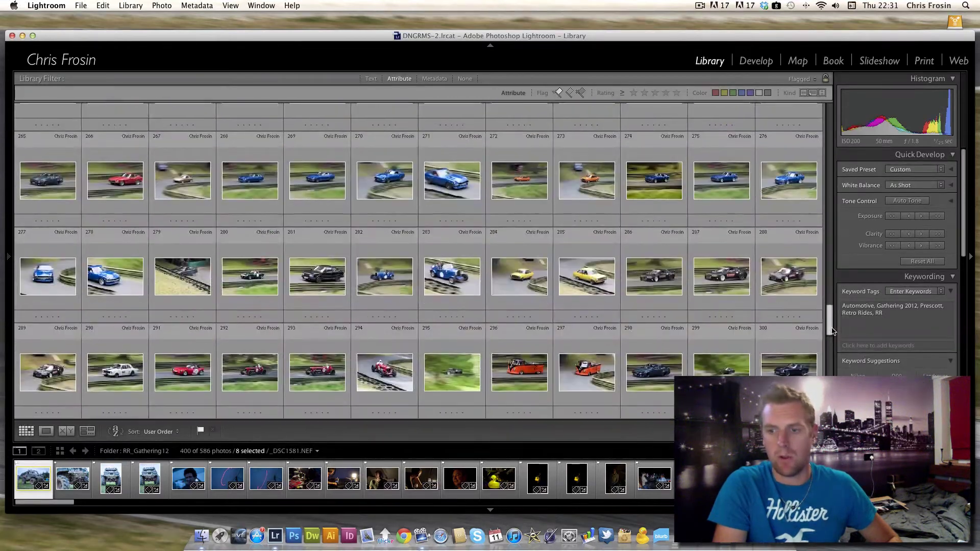
- Filter the grid by the Yellow colour label and deselect all eight photos
click(725, 93)
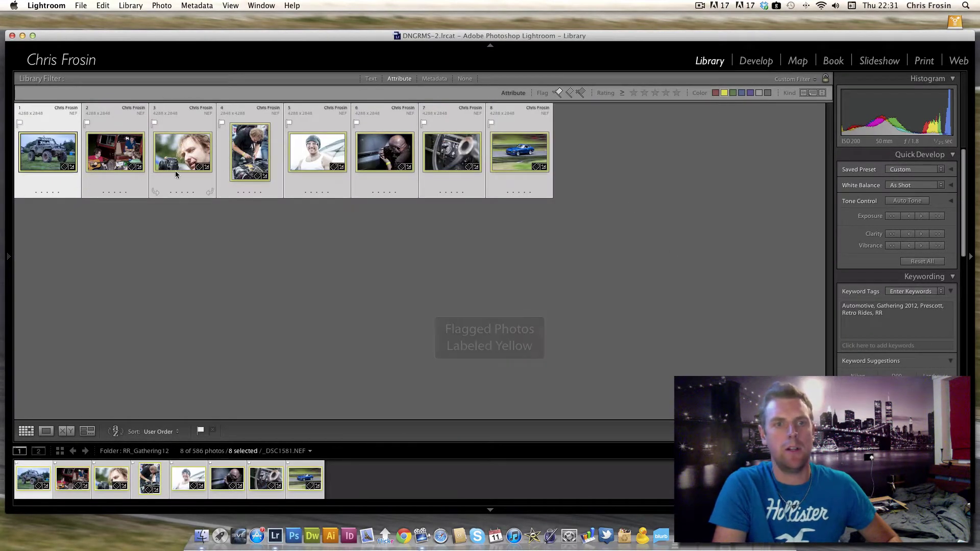
click(496, 247)
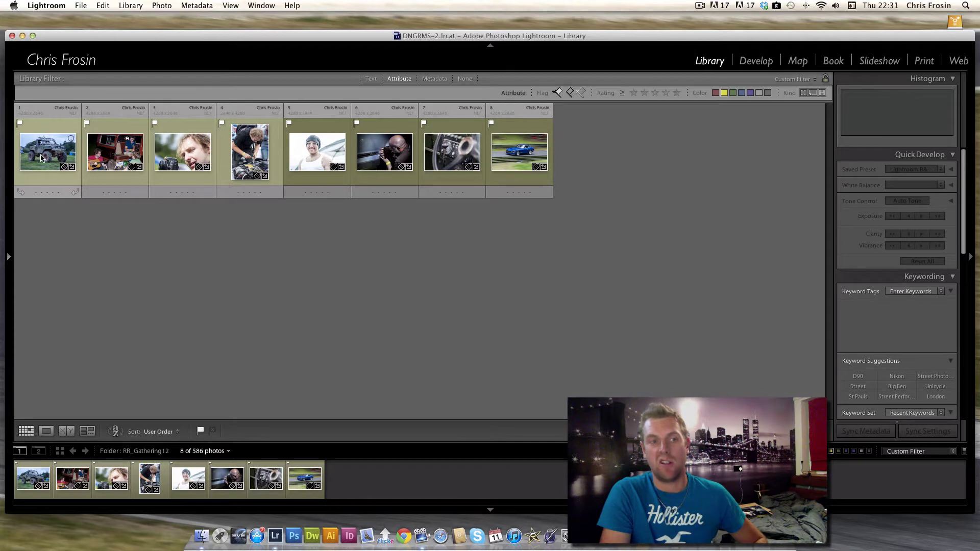
- Inspect the blue car photo full-size, then select all eight photos and switch to Develop
click(521, 154)
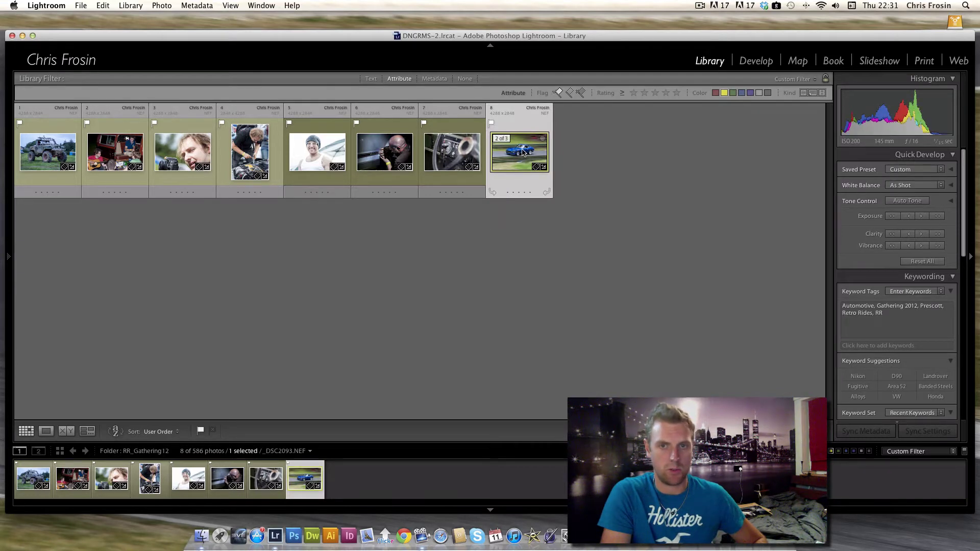
double_click(524, 152)
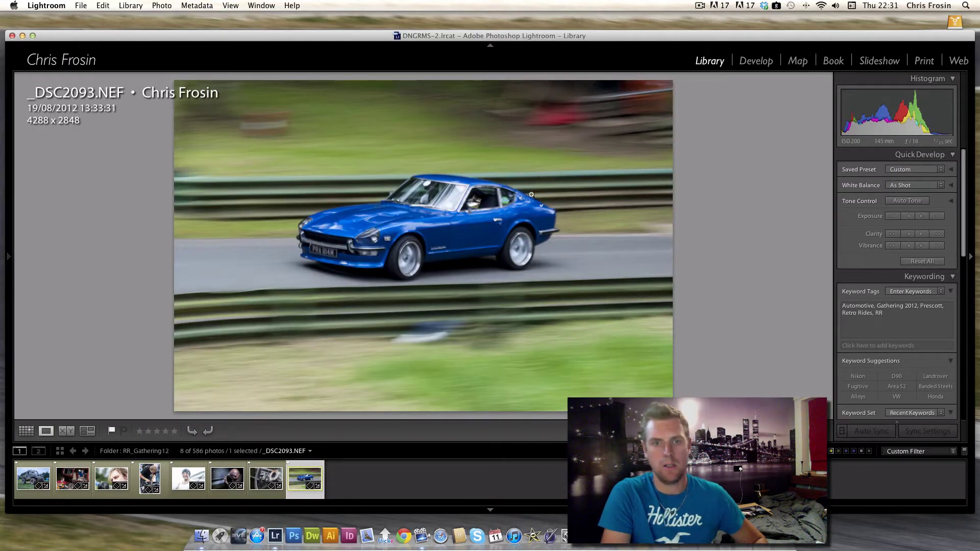
click(25, 432)
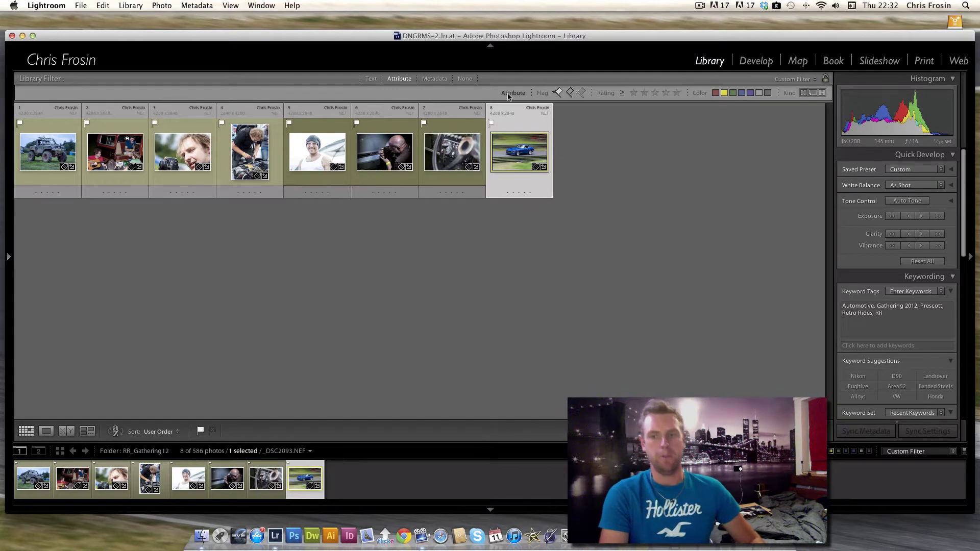
key(super+a)
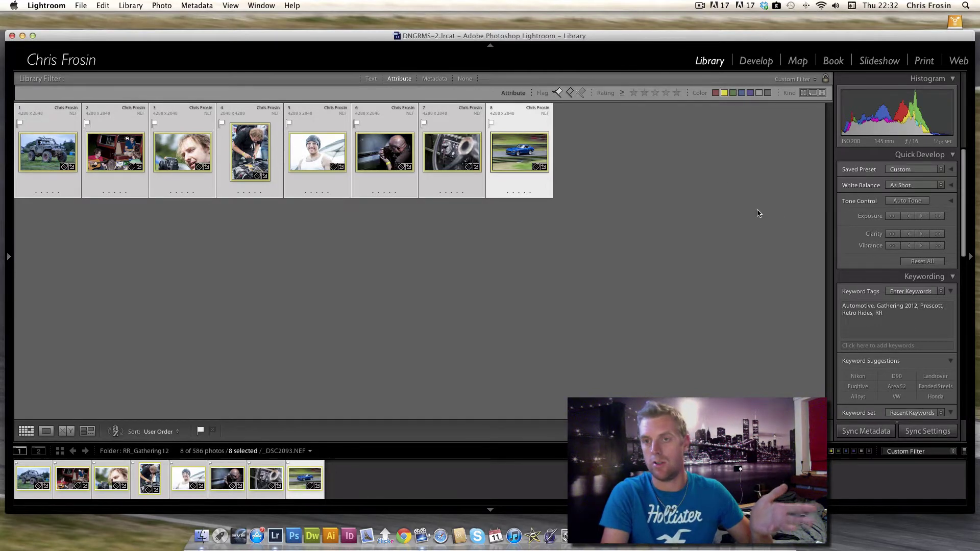
click(756, 61)
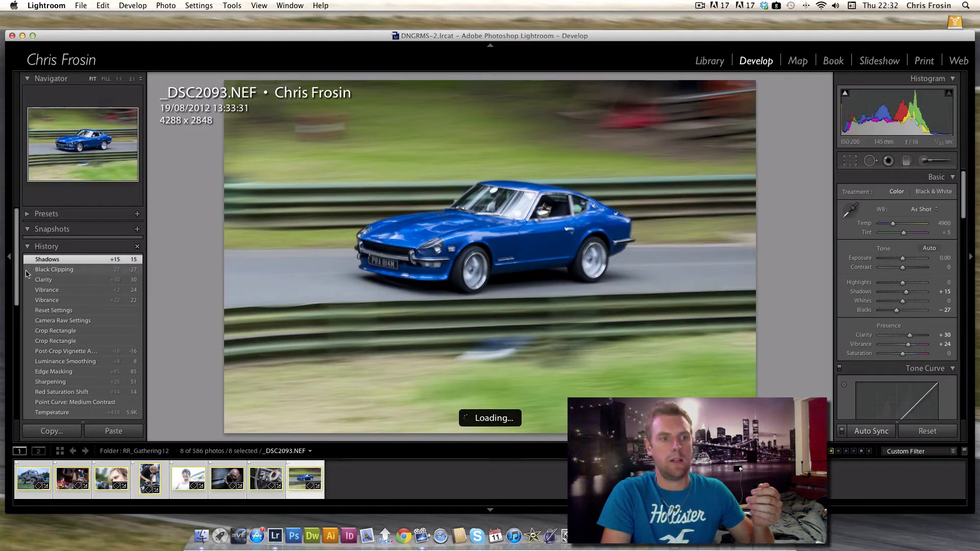
- Hide the left panel, make the van photo _DSC1615.NEF active, and switch Auto Sync off
click(8, 258)
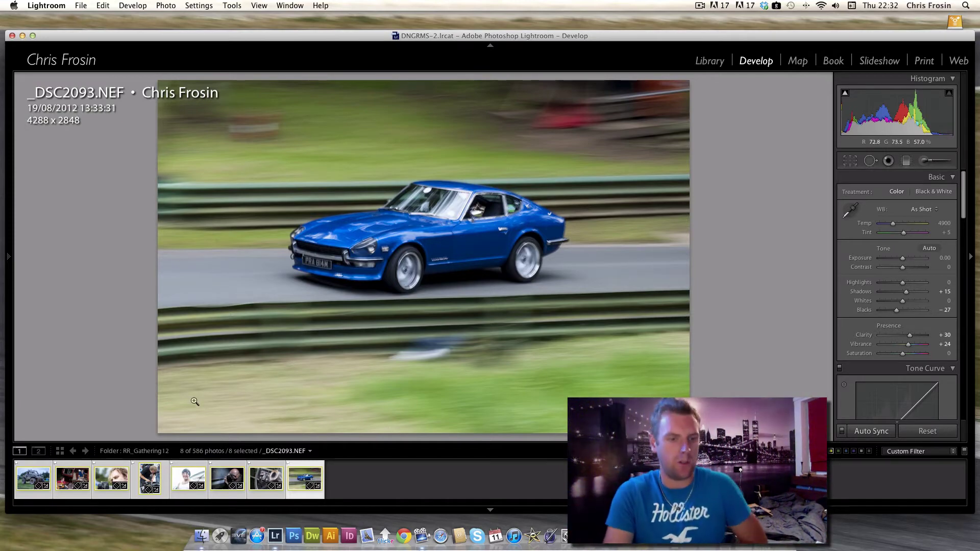
click(70, 481)
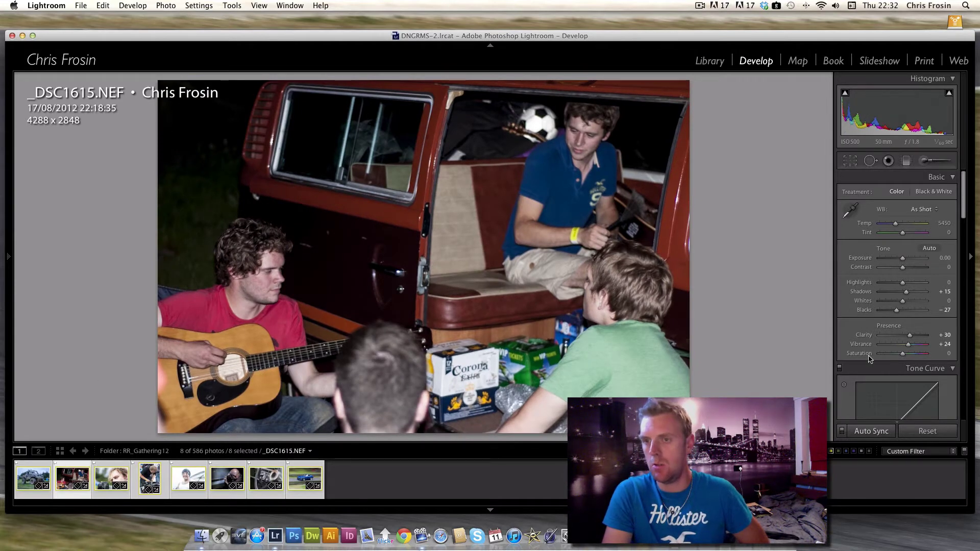
click(926, 431)
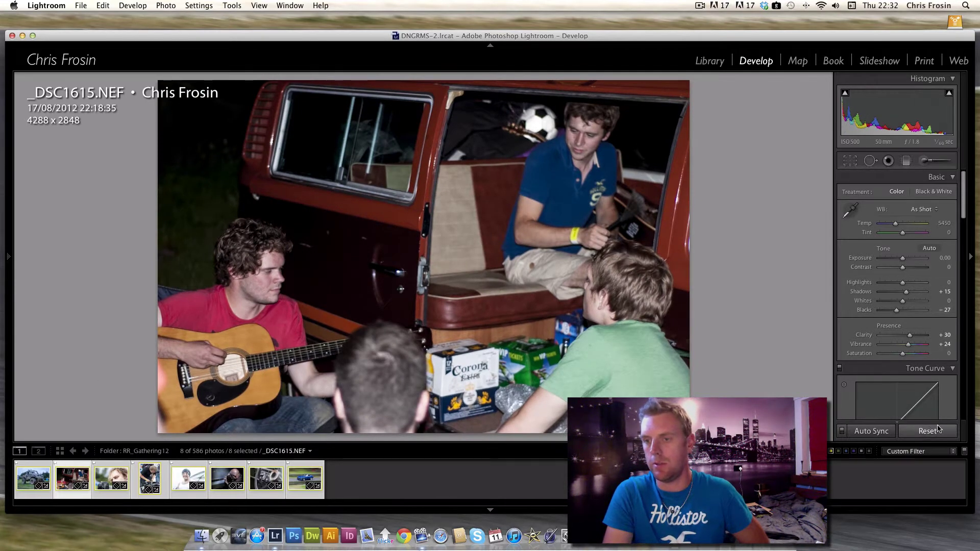
click(872, 433)
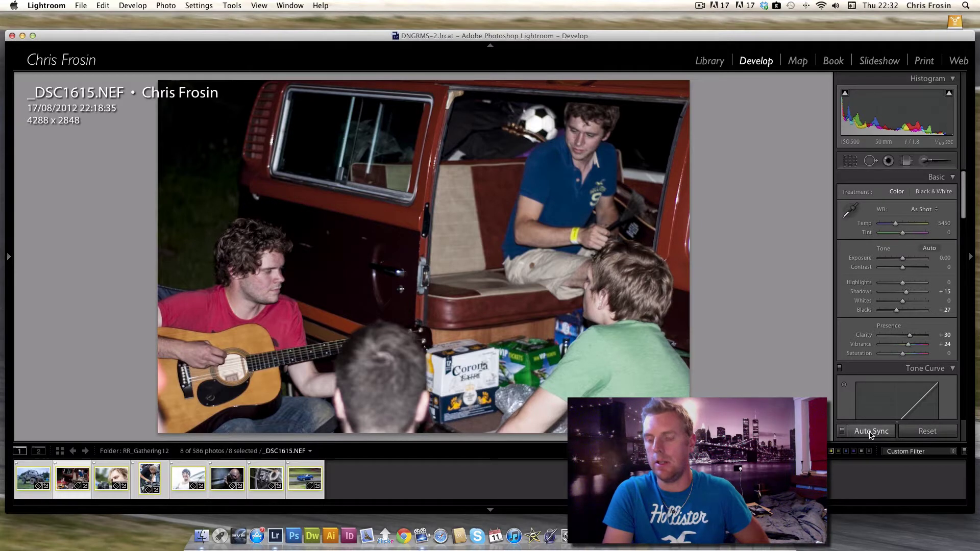
click(872, 431)
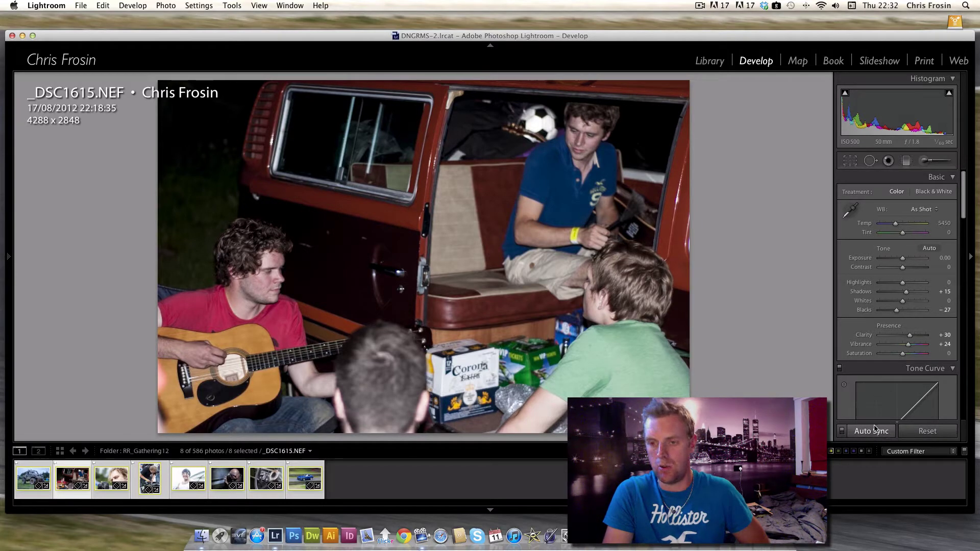
click(874, 430)
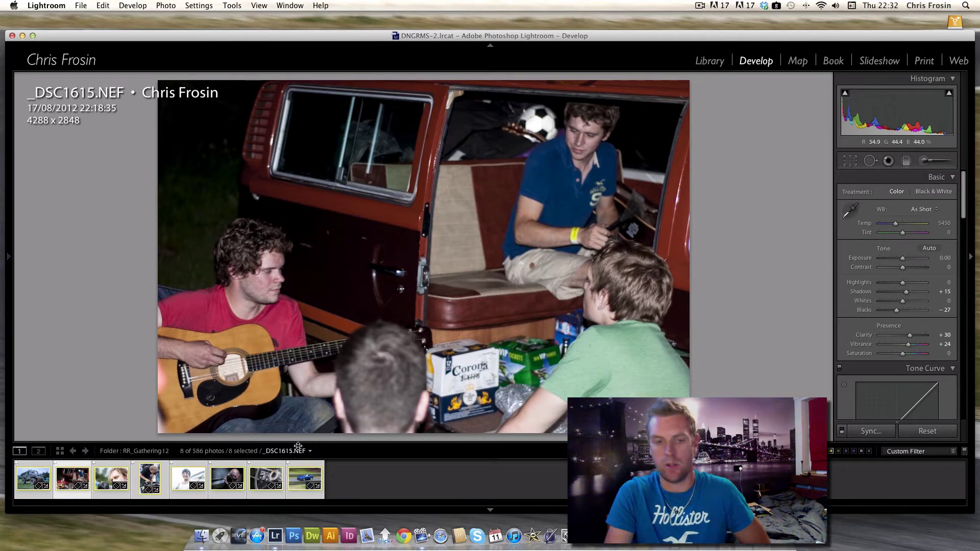
click(871, 431)
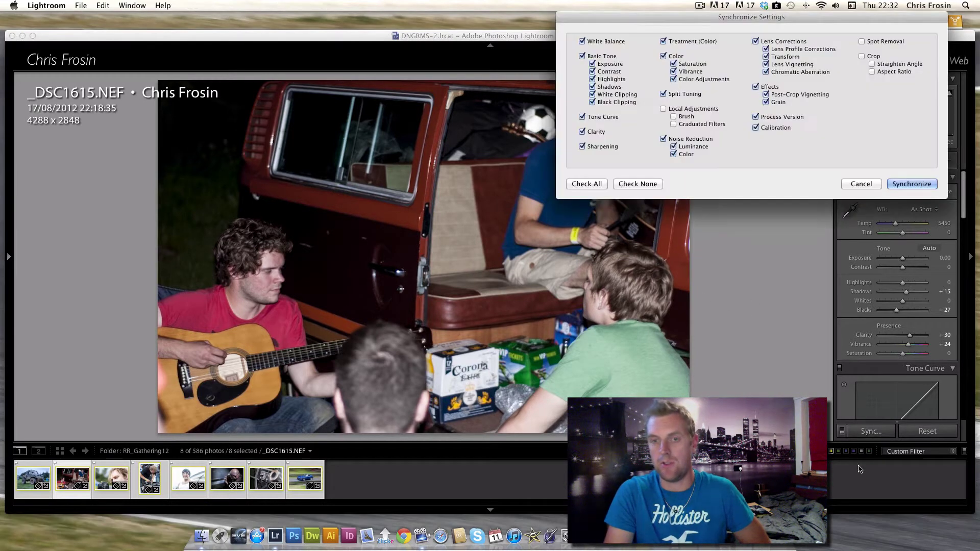
drag(779, 72, 508, 245)
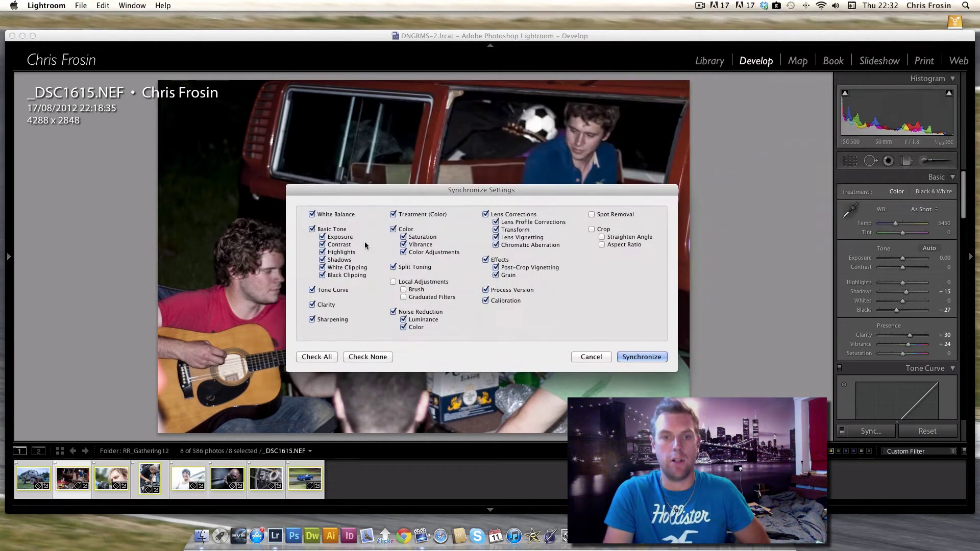
click(600, 230)
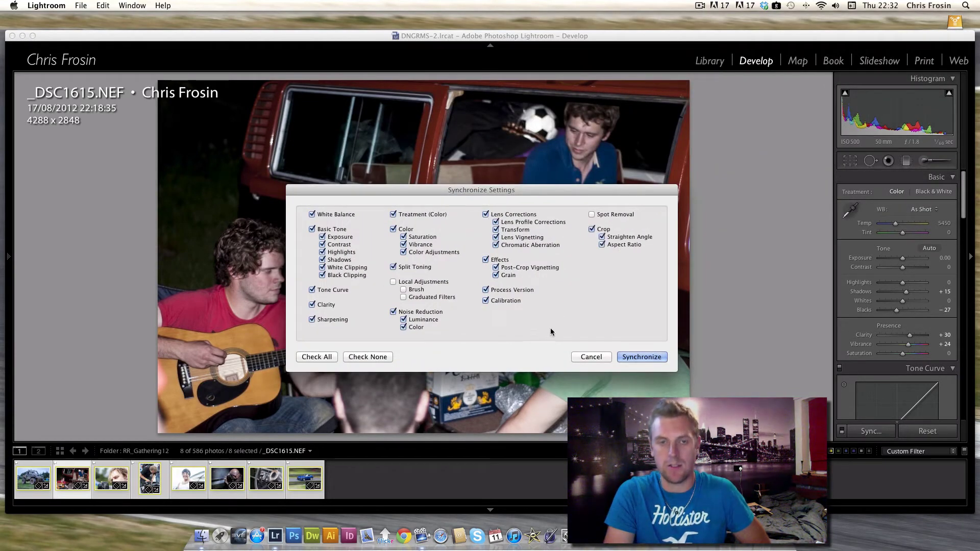
click(404, 253)
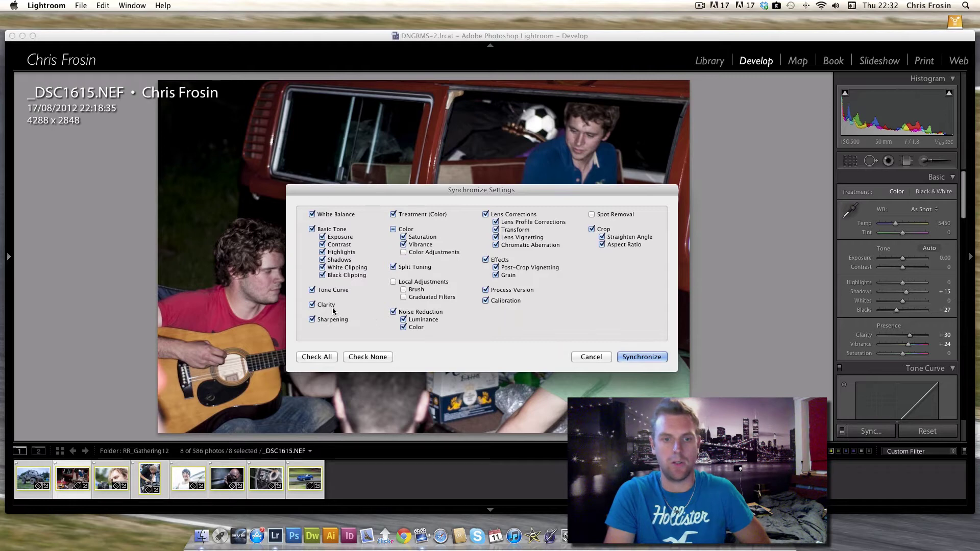
click(312, 305)
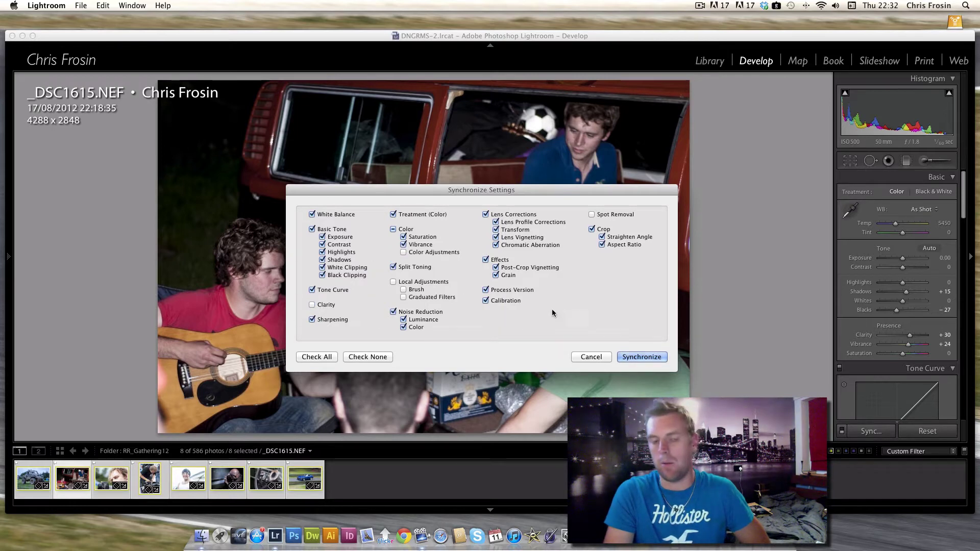
click(593, 360)
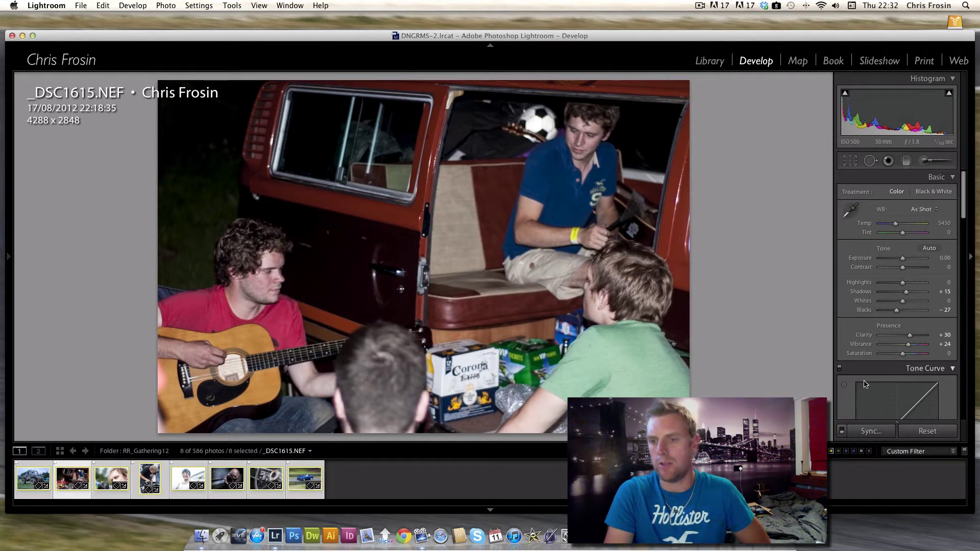
- Turn Auto Sync on and Reset the eight selected photos to default develop settings
click(842, 431)
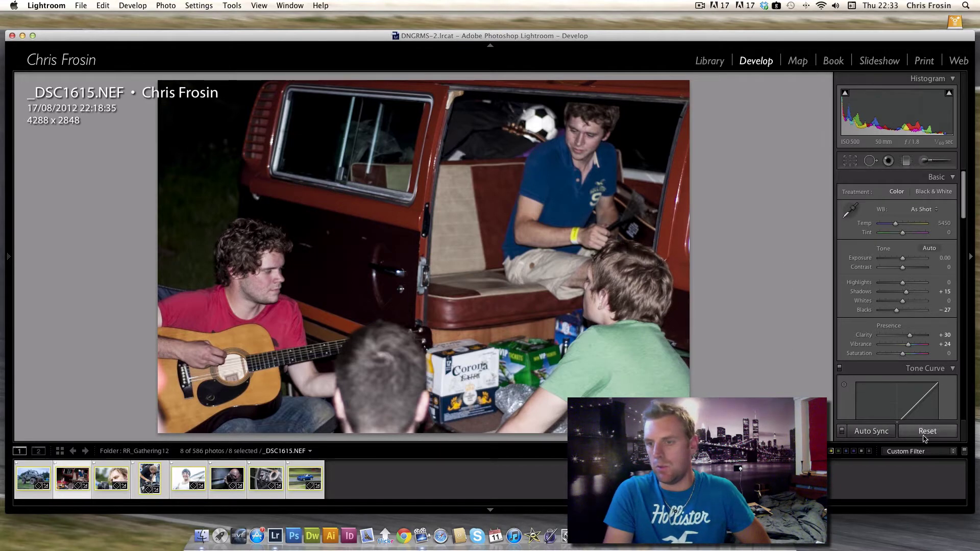
click(934, 436)
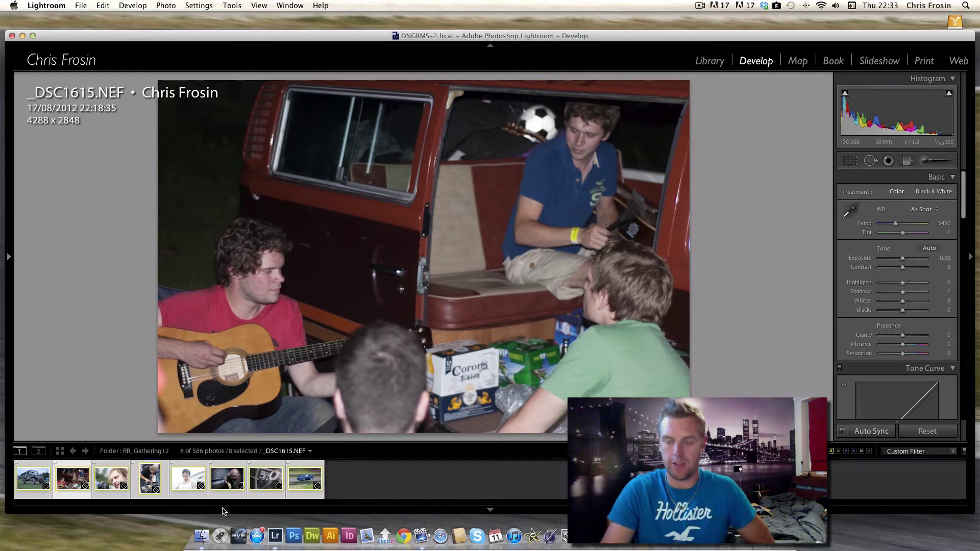
- Set Exposure +0.60, Blacks −17, Shadows +18, Highlights +11, Whites +7, Clarity +33, and slightly warmer Temp
drag(902, 259, 906, 262)
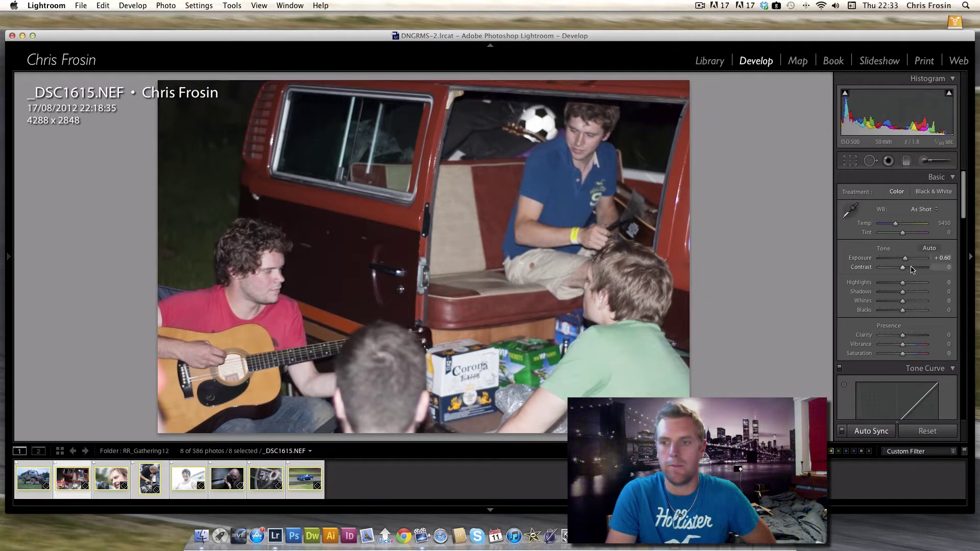
drag(902, 315, 903, 315)
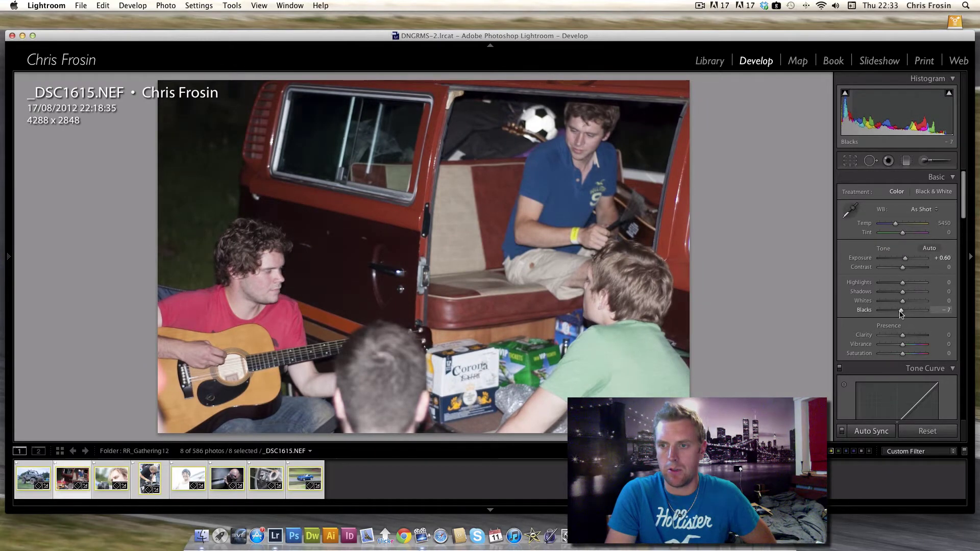
drag(901, 314, 900, 314)
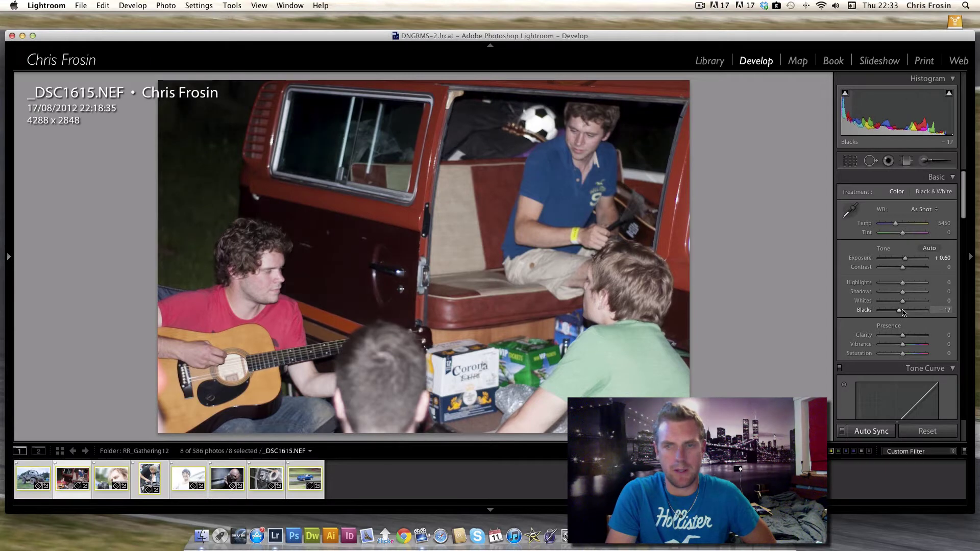
drag(905, 295, 908, 295)
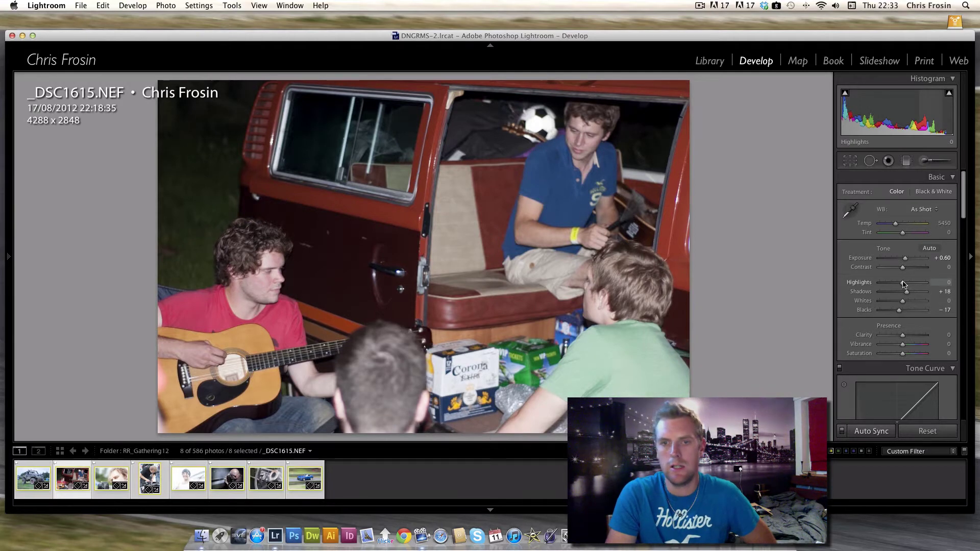
drag(903, 283, 904, 302)
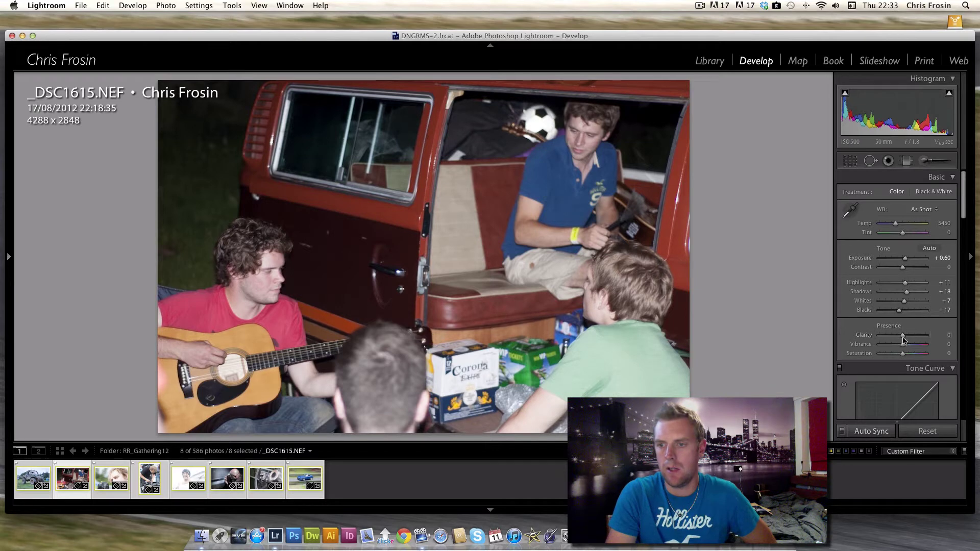
drag(905, 338, 910, 338)
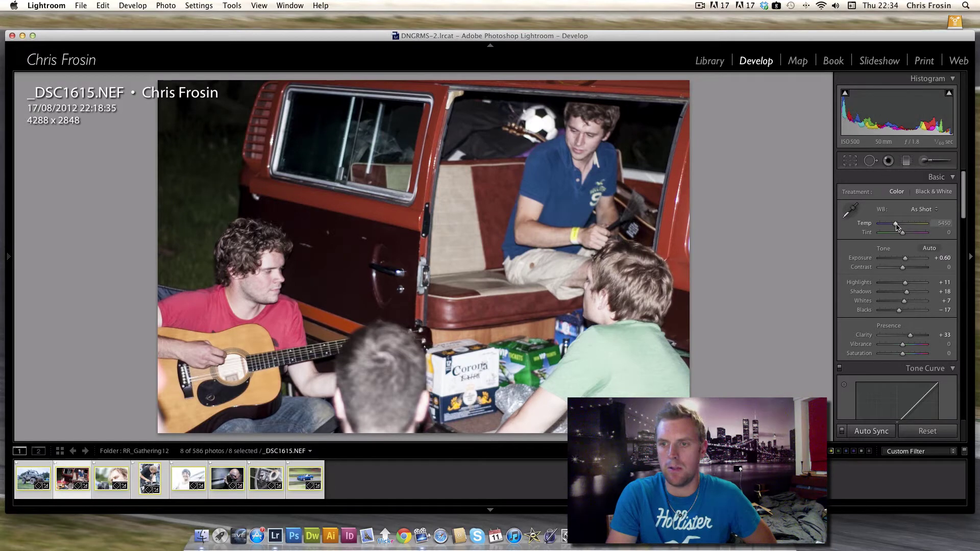
drag(897, 226, 898, 226)
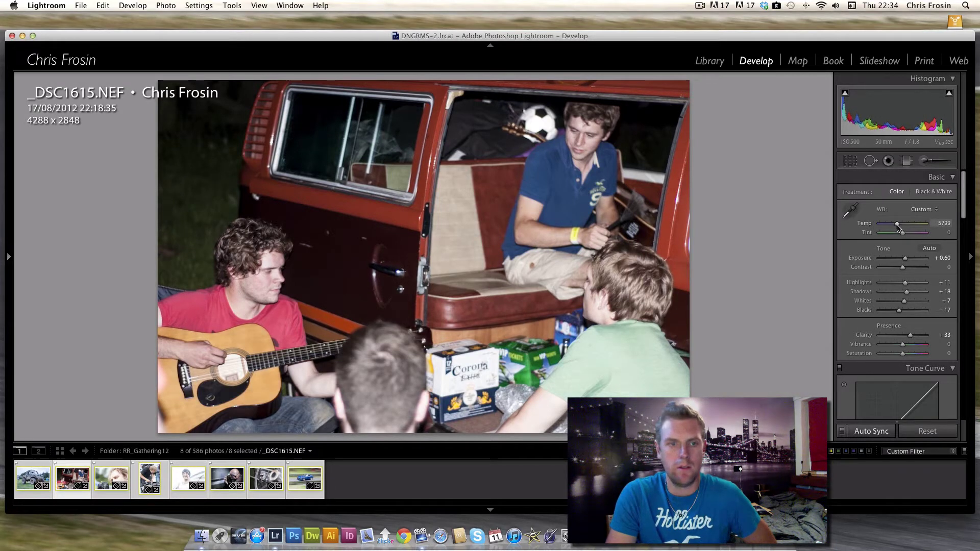
- Sample white balance on the Corona box (Temp 6250, Tint −4) and lower Vibrance toward +17
click(851, 211)
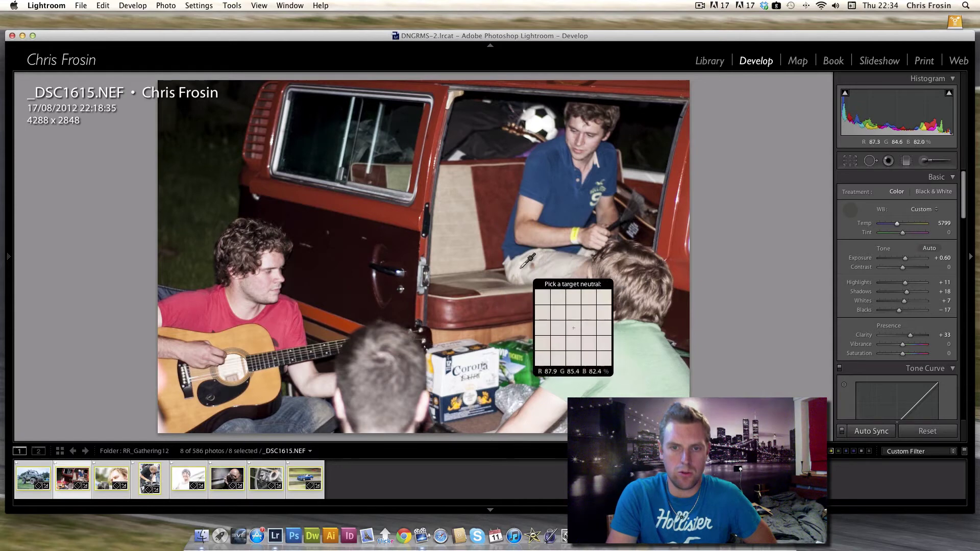
click(439, 366)
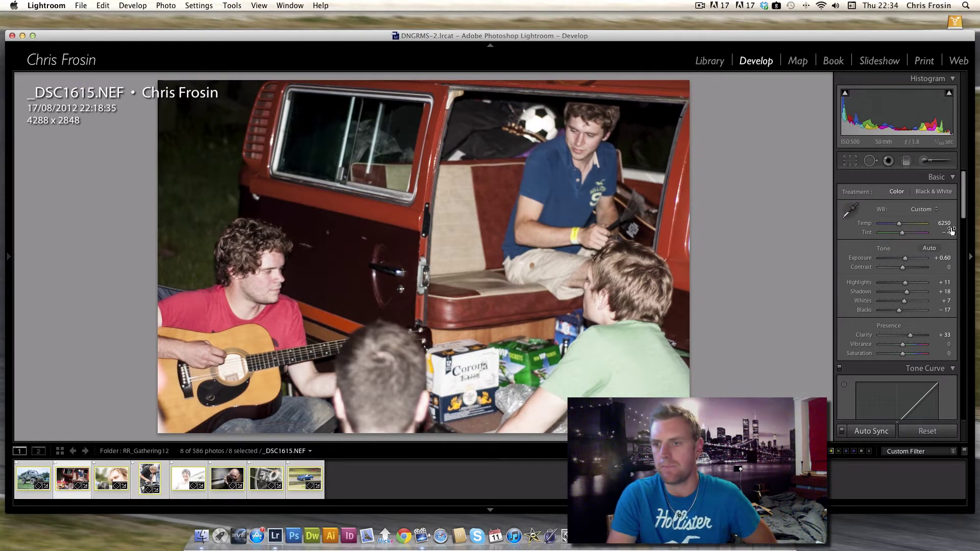
scroll(963, 211, down, 1)
scroll(964, 211, down, 1)
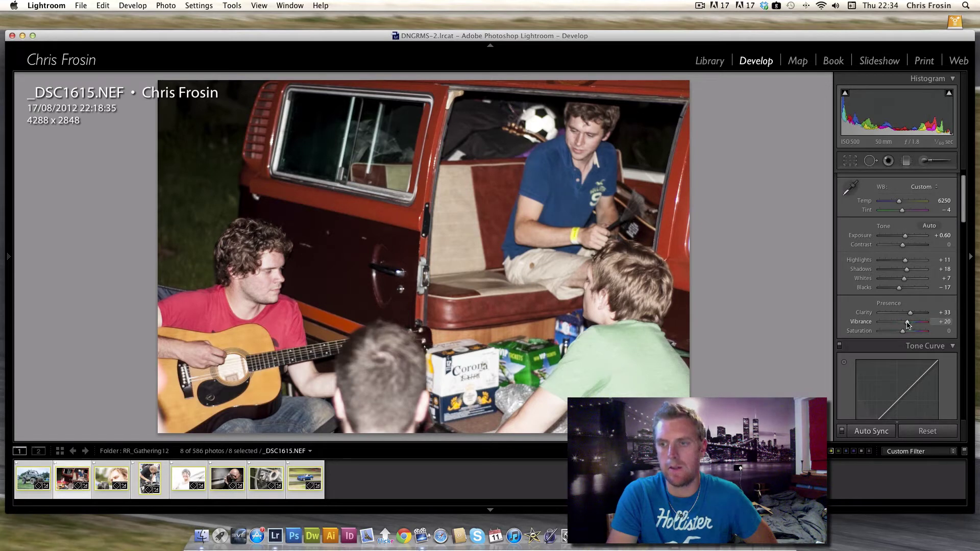
drag(908, 325, 900, 334)
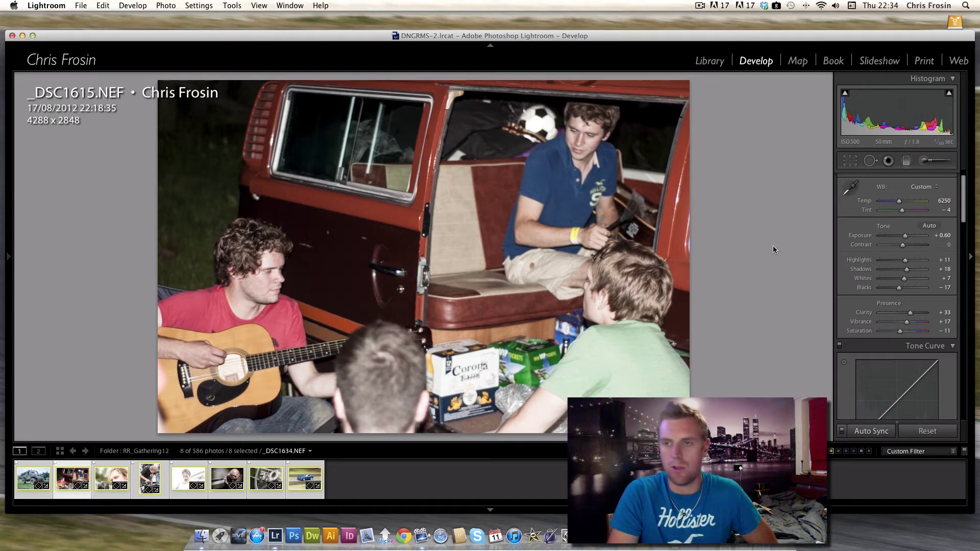
- Check the synced results on the beanie portrait, photographer, jeep, bald man, dashboard and blue car shots
click(181, 493)
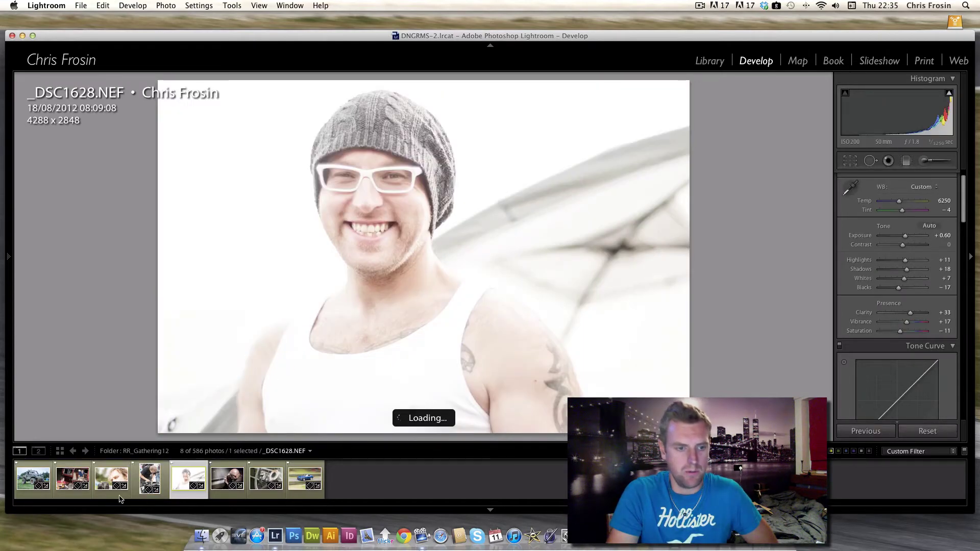
click(105, 482)
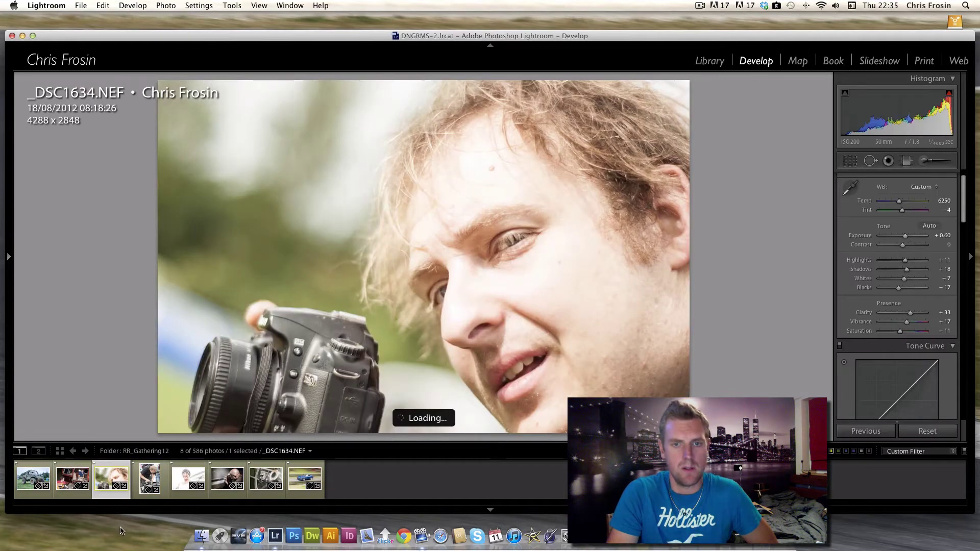
click(29, 497)
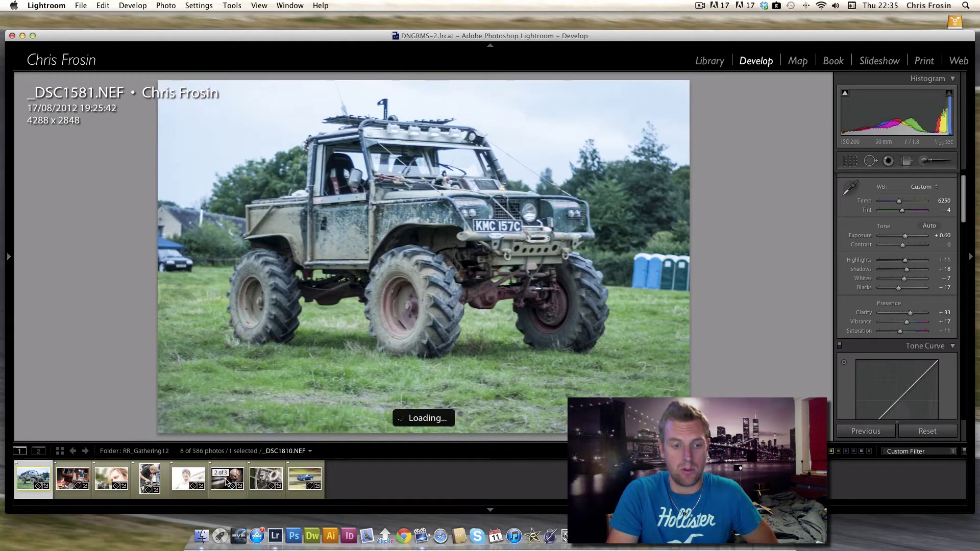
click(228, 483)
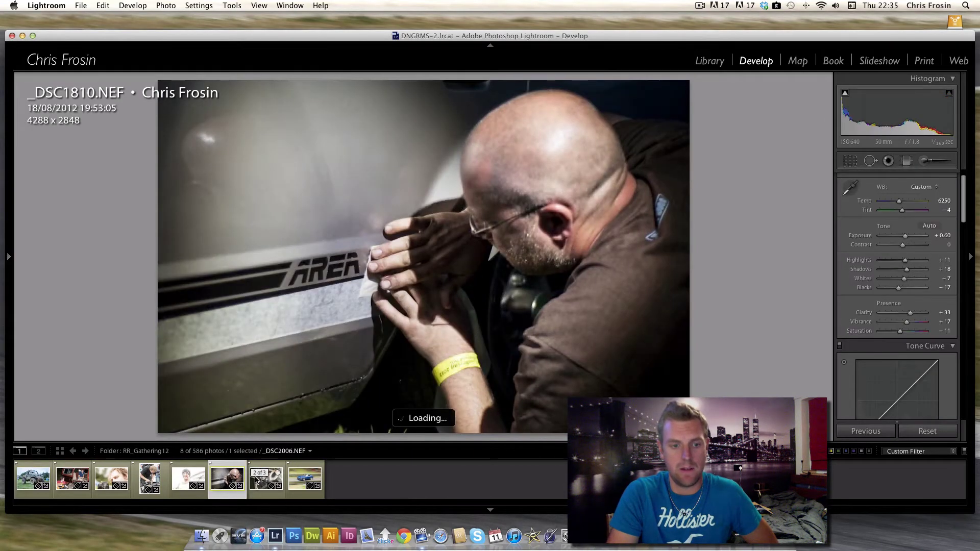
click(256, 481)
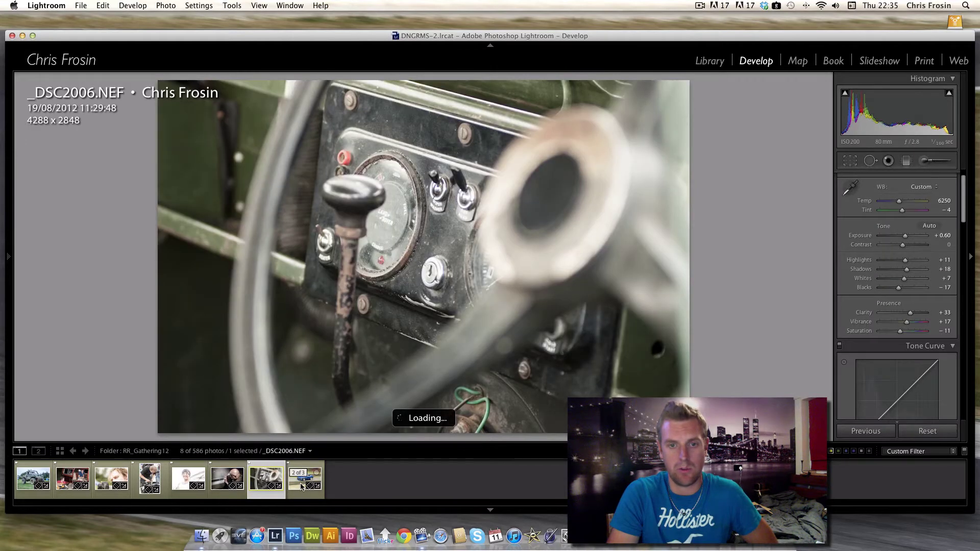
click(302, 487)
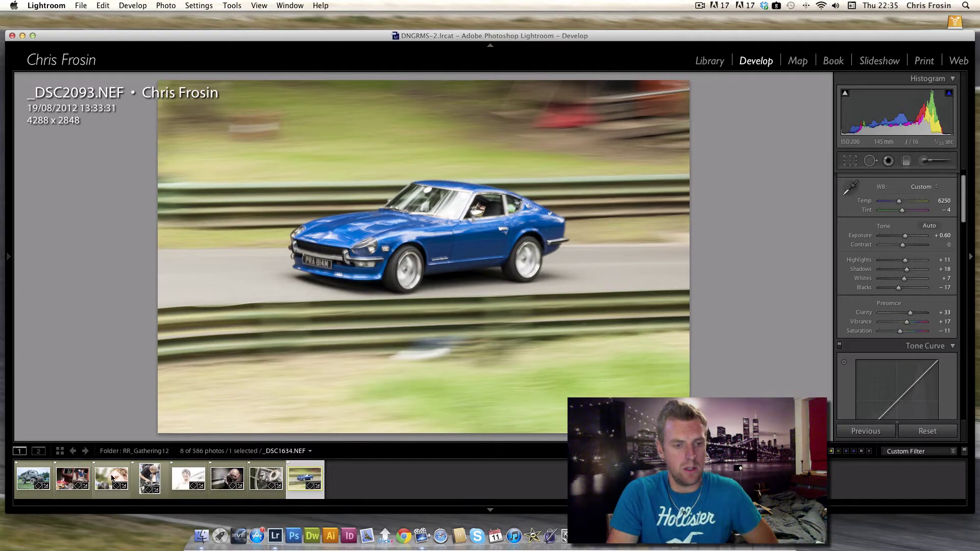
- Darken the photographer close-up and beanie portrait to Exposure −0.50, then view individual shots again
click(121, 487)
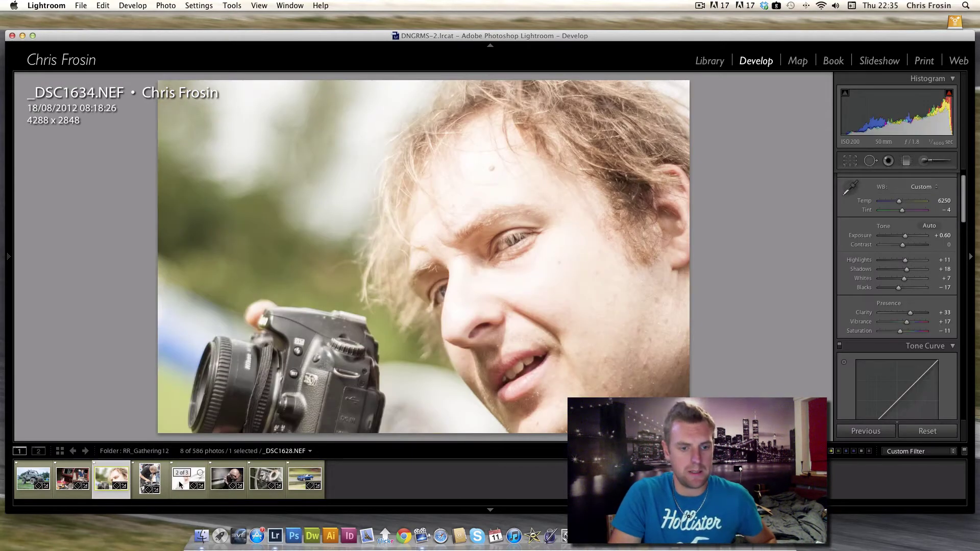
super+click(178, 477)
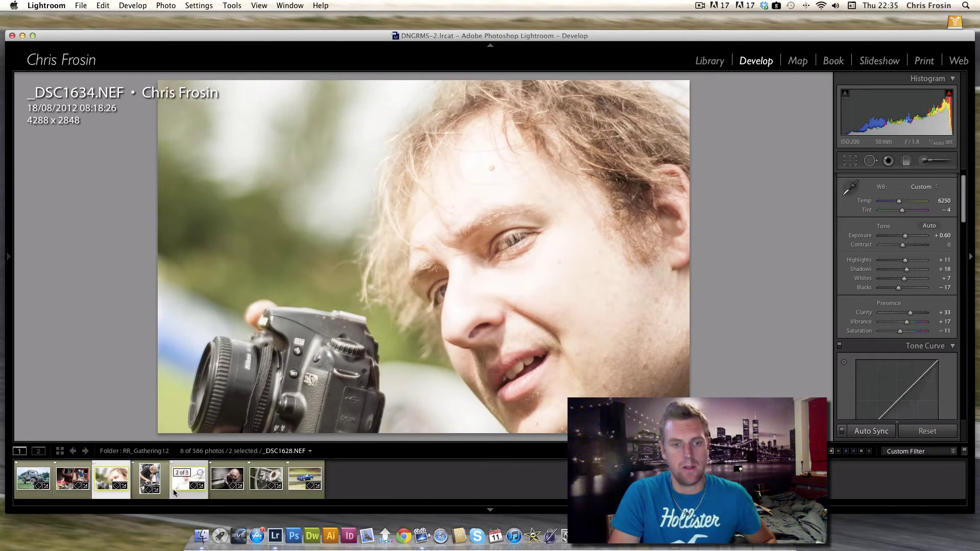
drag(907, 236, 901, 239)
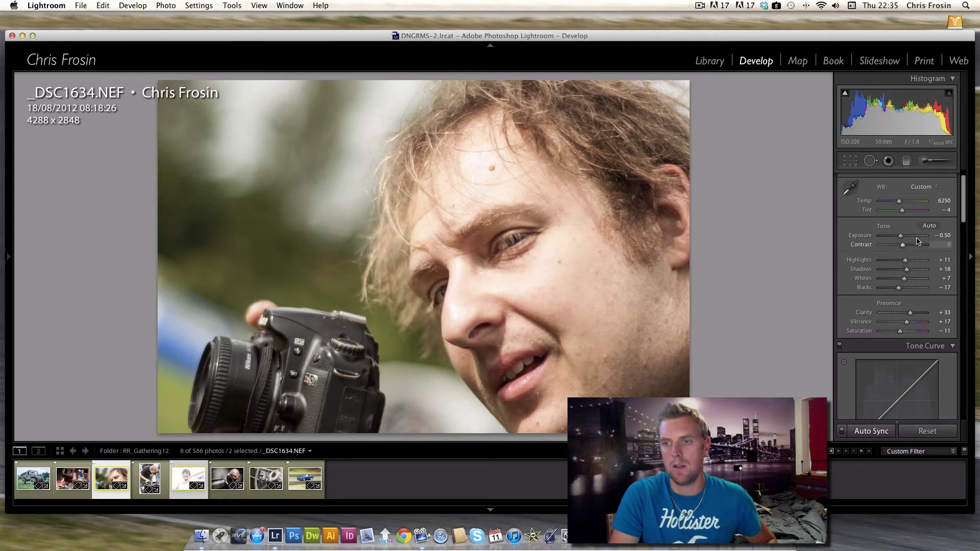
click(189, 495)
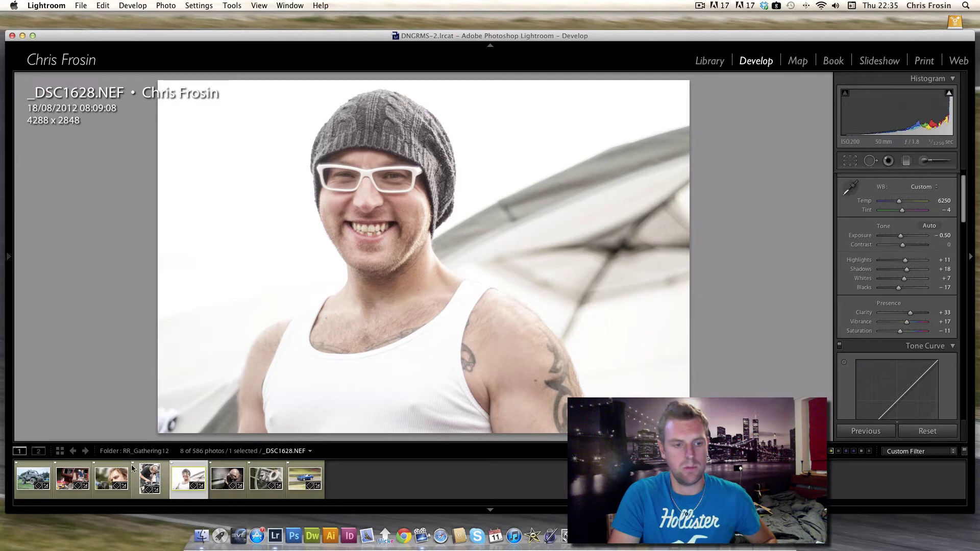
click(284, 483)
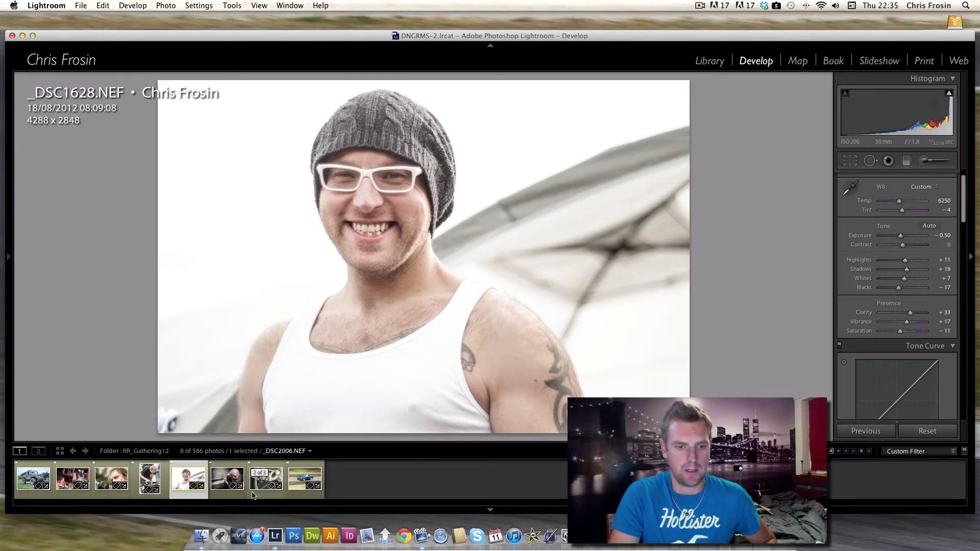
- From the Library grid, select the blue car photo plus the jeep photo and return to Develop
key(g)
click(219, 496)
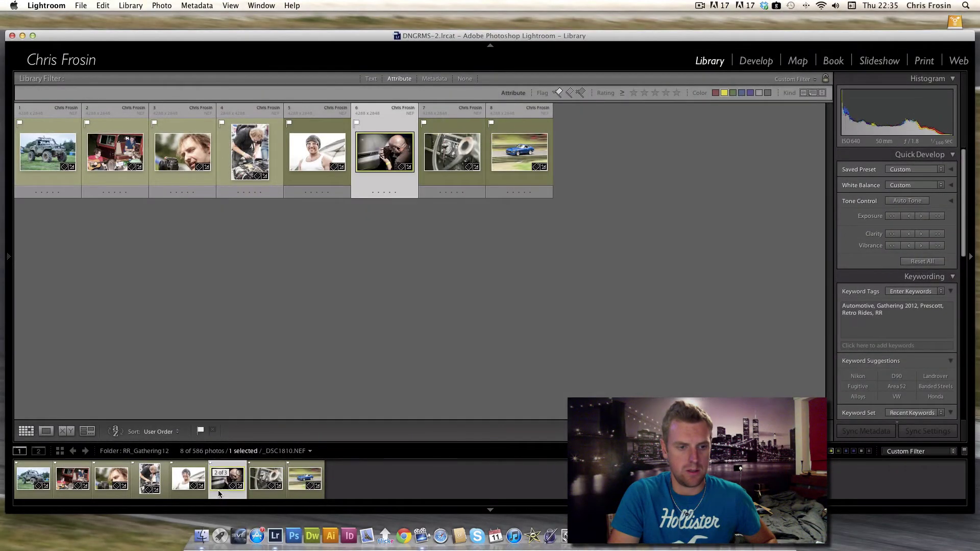
double_click(220, 487)
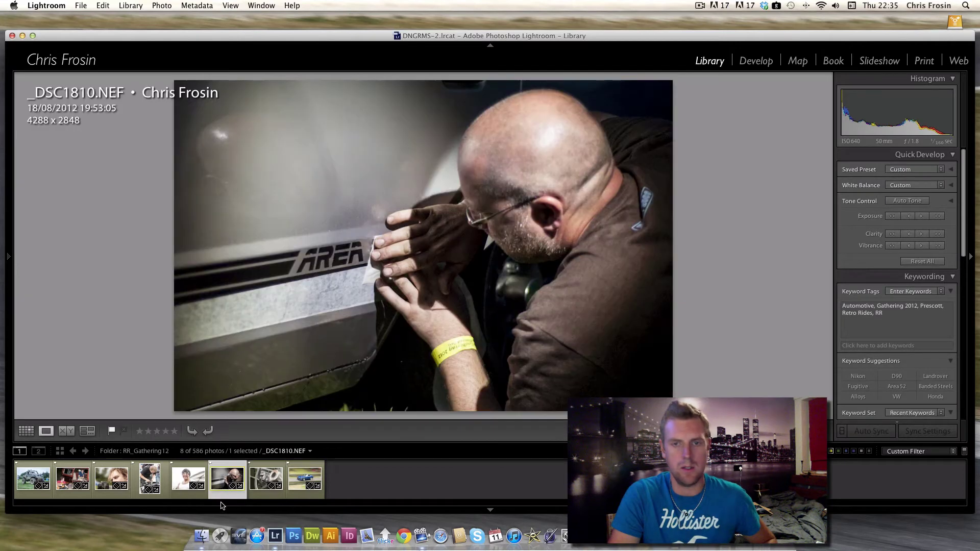
click(299, 497)
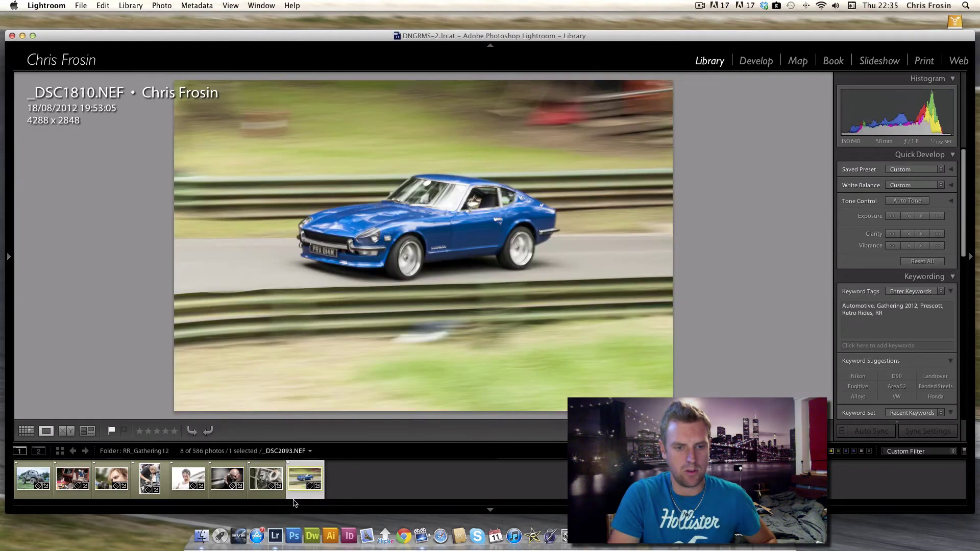
super+click(14, 495)
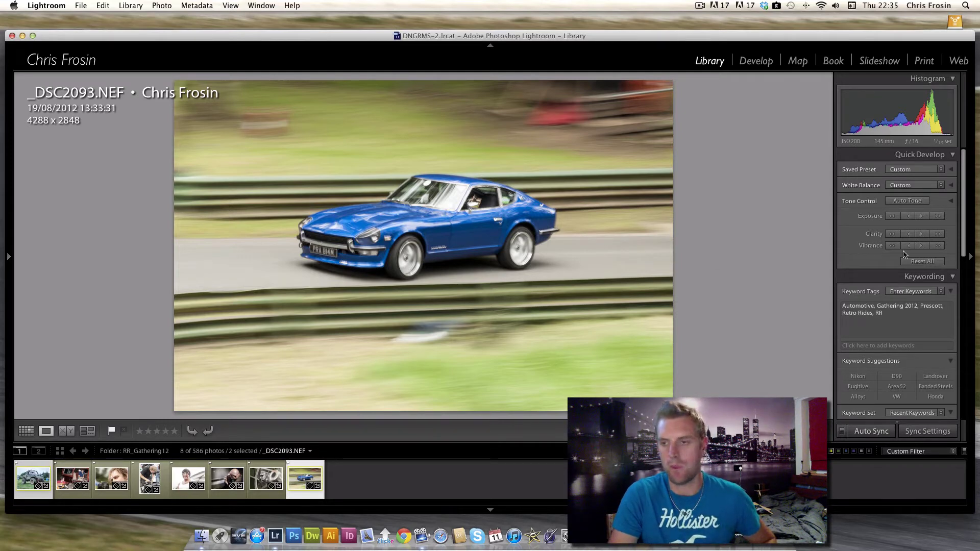
click(756, 61)
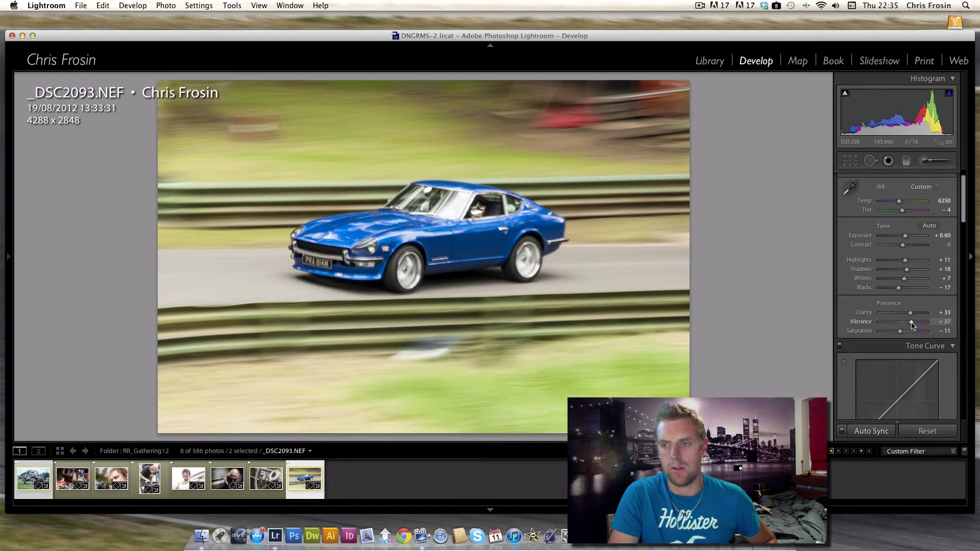
- Auto Sync Vibrance +36 and Blacks −33 to the car and jeep photos, and check the jeep's result
drag(913, 325, 911, 327)
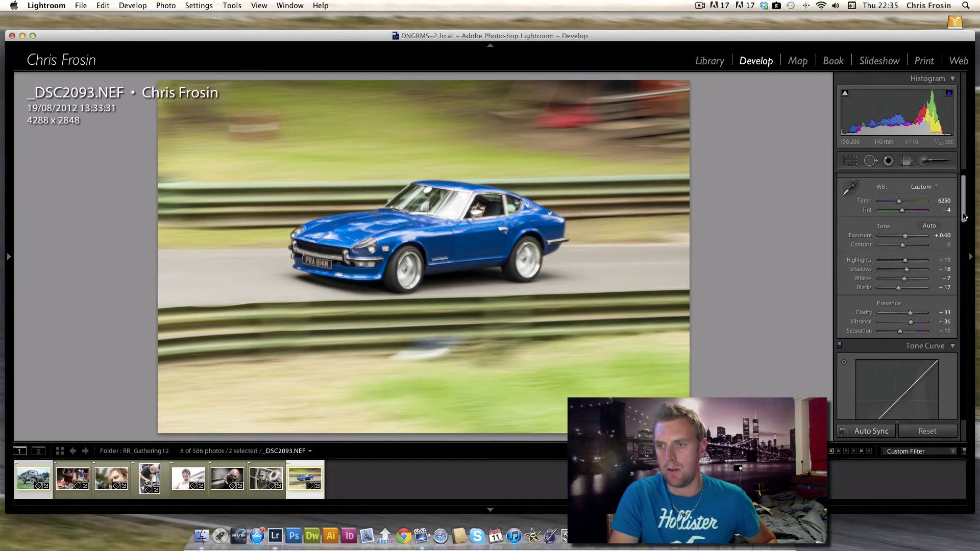
scroll(965, 217, up, 2)
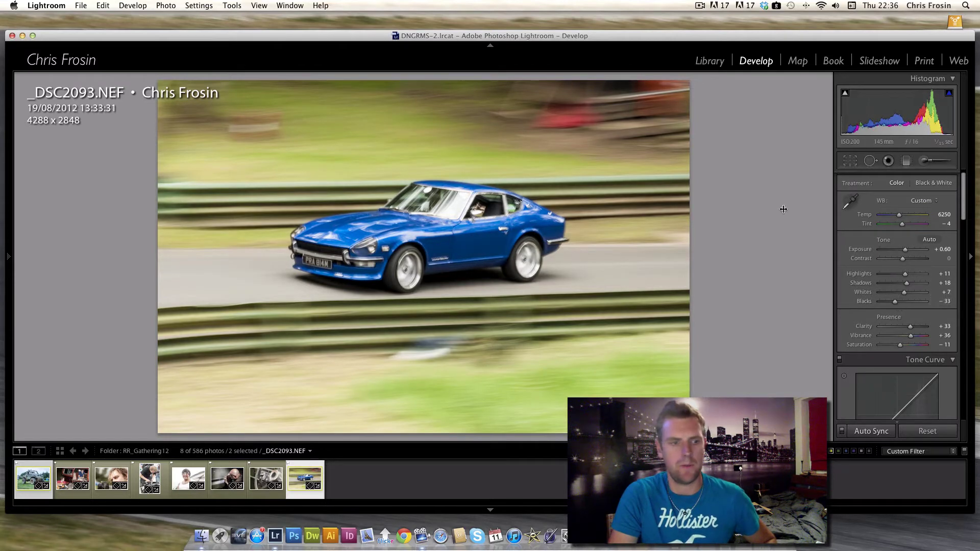
click(26, 480)
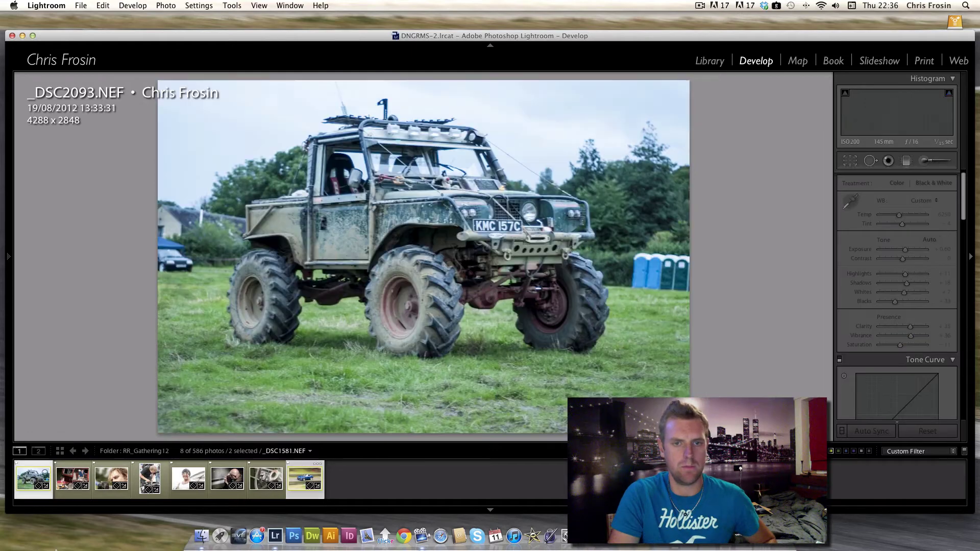
- Return to the blue car, select all eight photos, and view the campervan shot _DSC1615.NEF
click(296, 486)
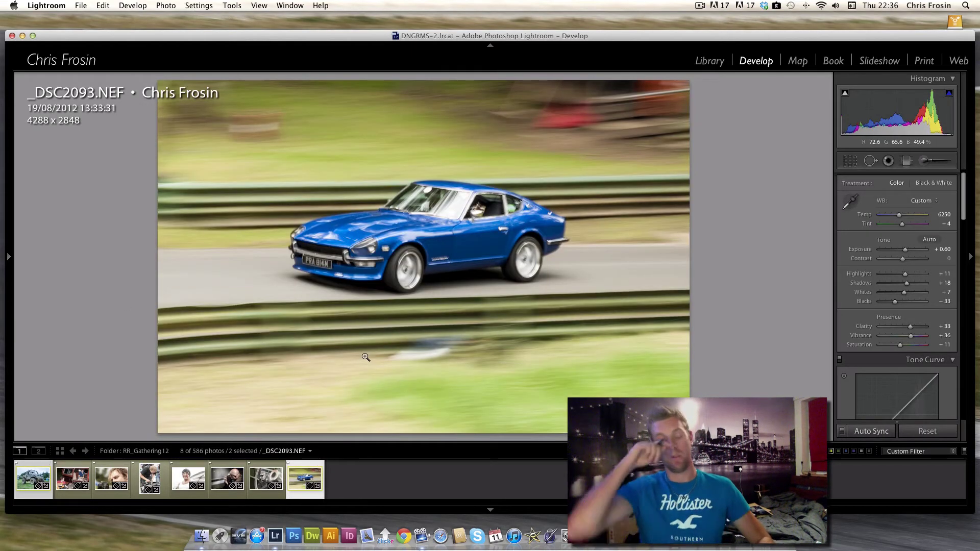
key(super+a)
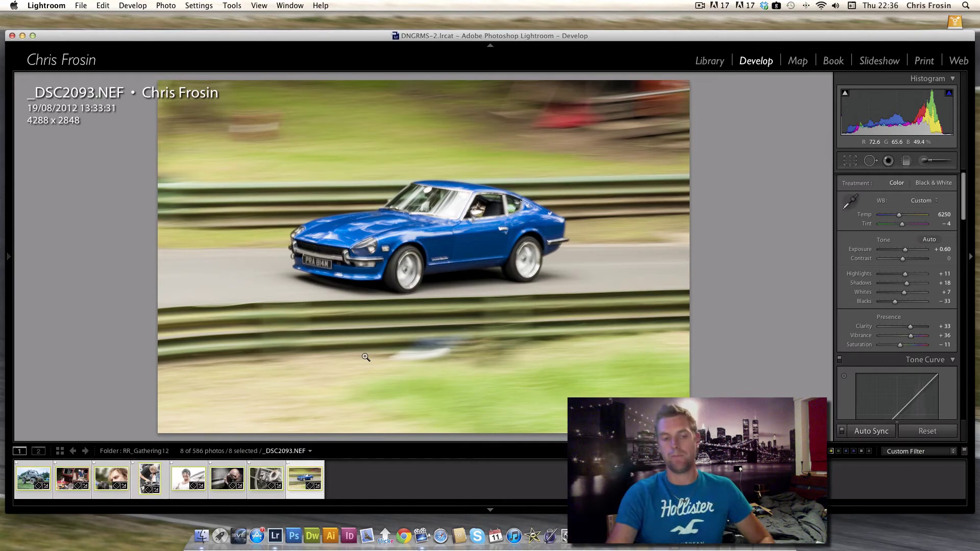
click(68, 484)
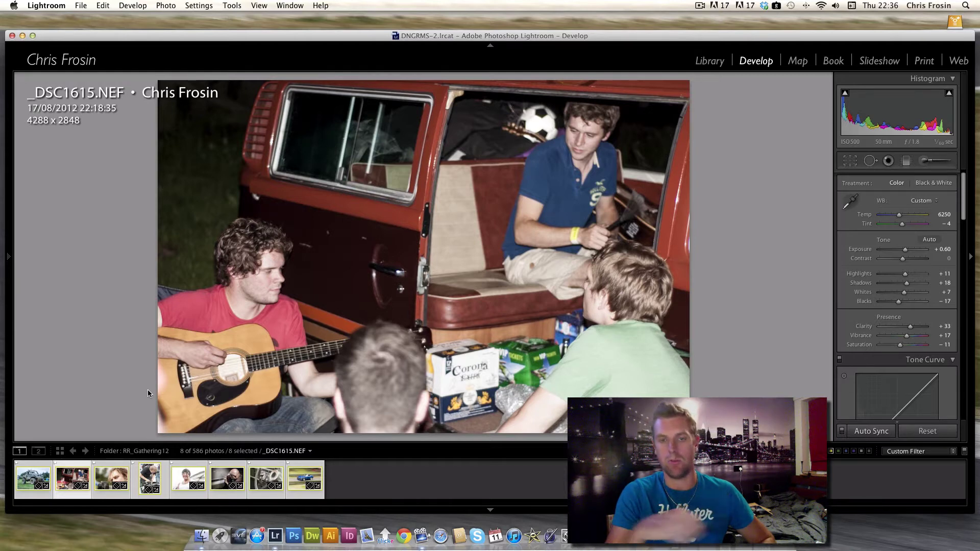
- Review the photographer close-up and beanie portraits, then view the blue car _DSC2093.NEF alone
click(147, 489)
click(110, 490)
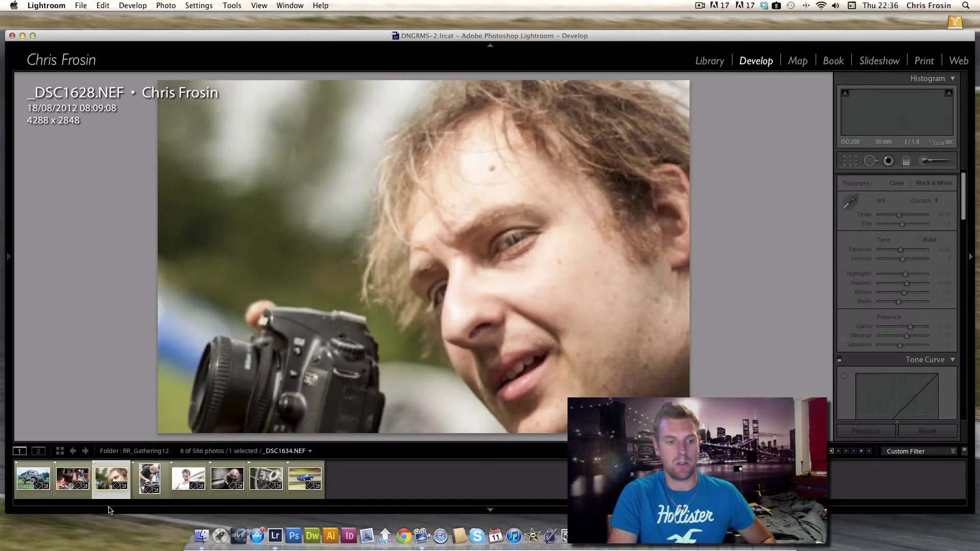
super+click(171, 485)
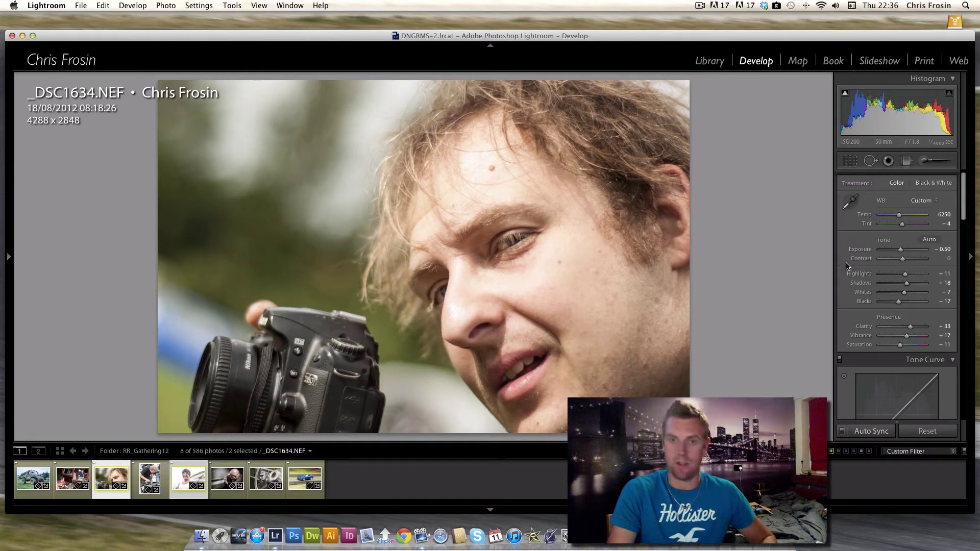
click(182, 495)
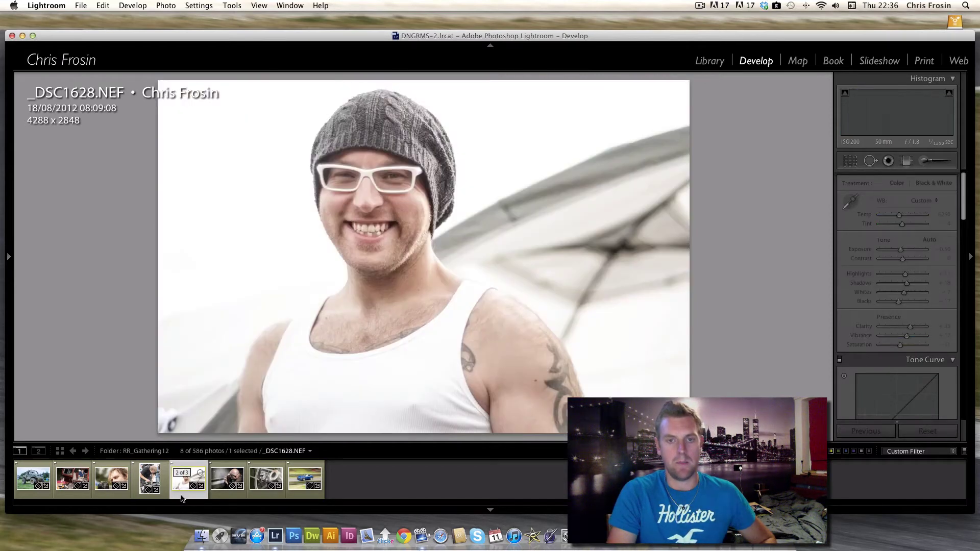
click(304, 475)
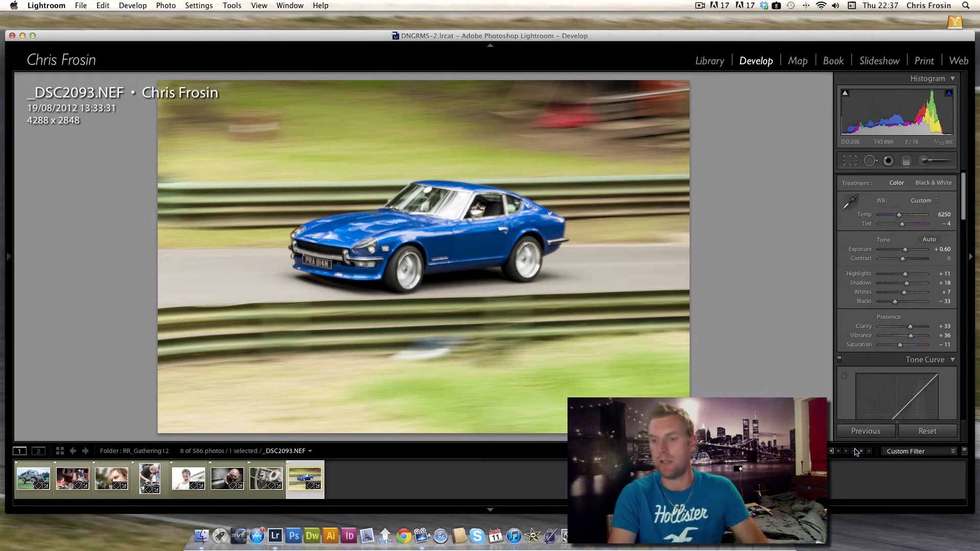
- Filter the filmstrip to Flagged, select all 400 flagged photos in the Library grid, and return to Develop
click(832, 452)
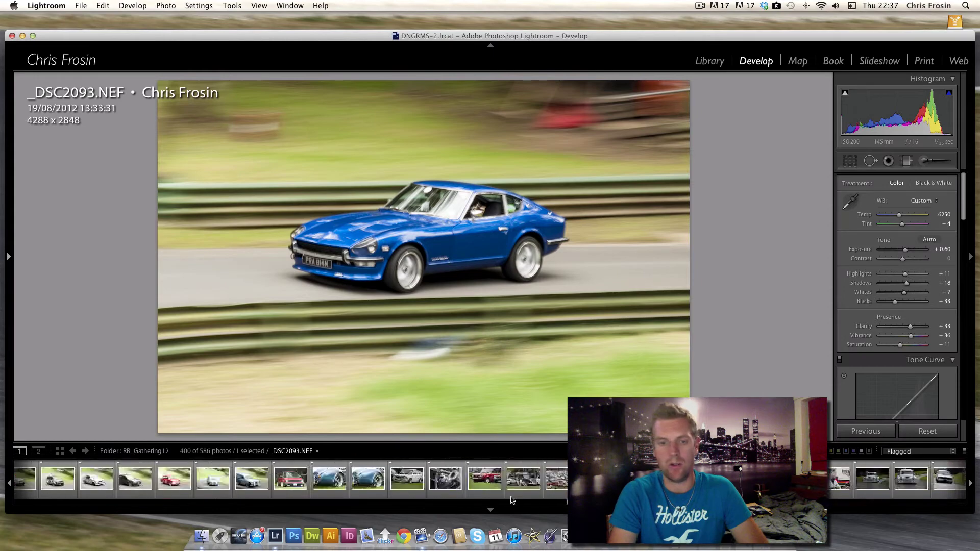
click(716, 57)
click(32, 429)
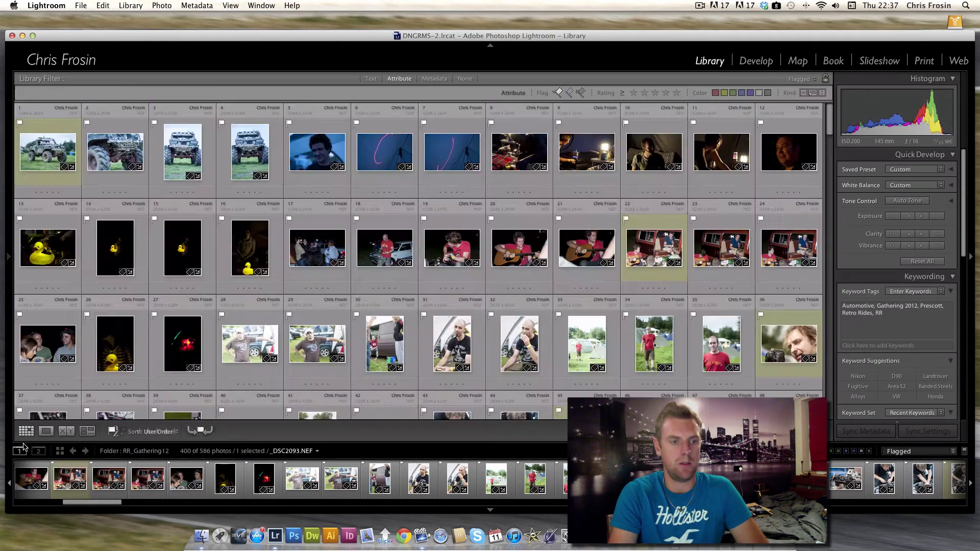
scroll(828, 358, up, 15)
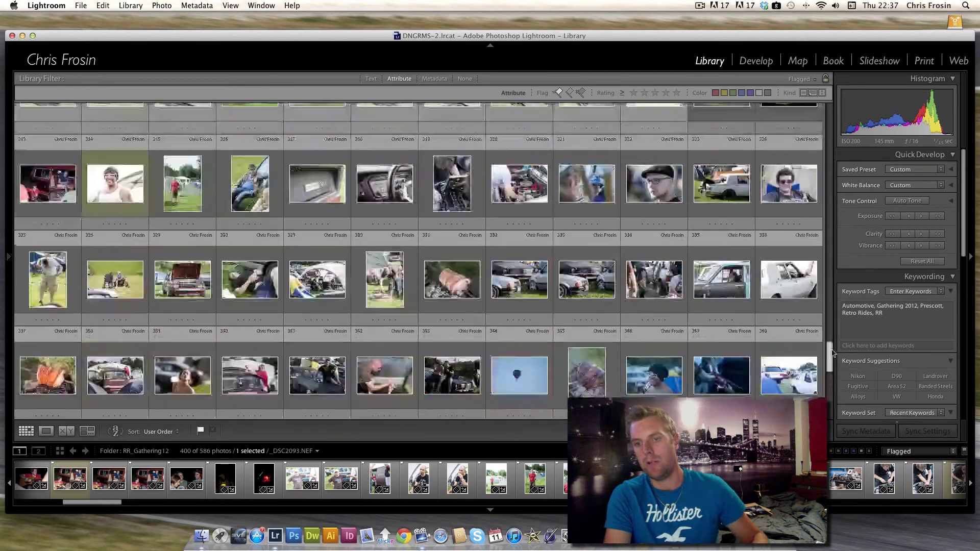
key(super+a)
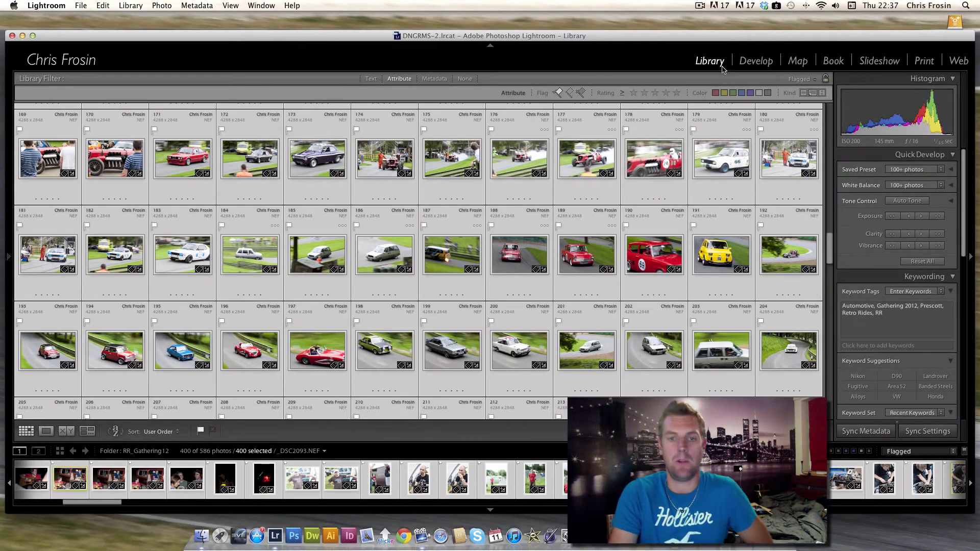
click(754, 62)
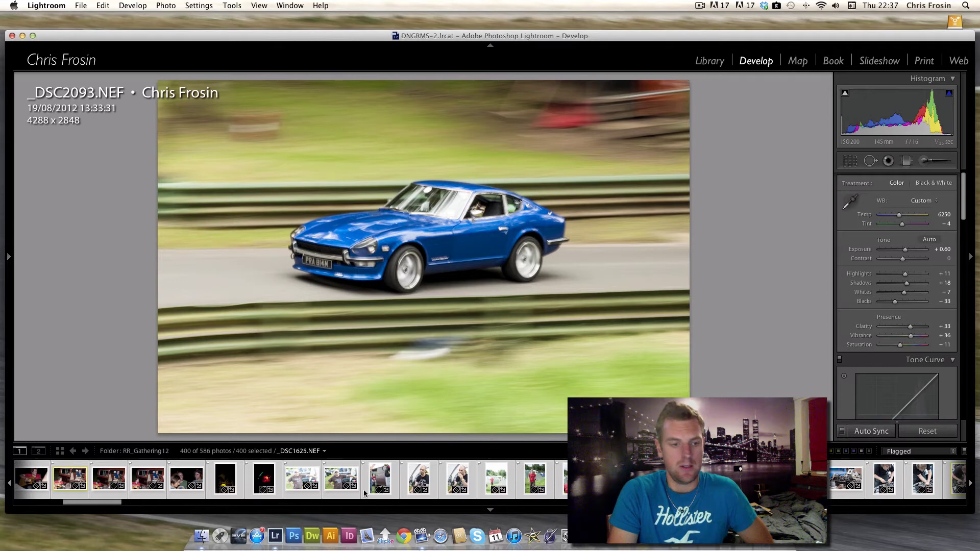
- Scroll the filmstrip to the guitar player photo _DSC1613.NEF and display it for editing
drag(118, 503, 66, 501)
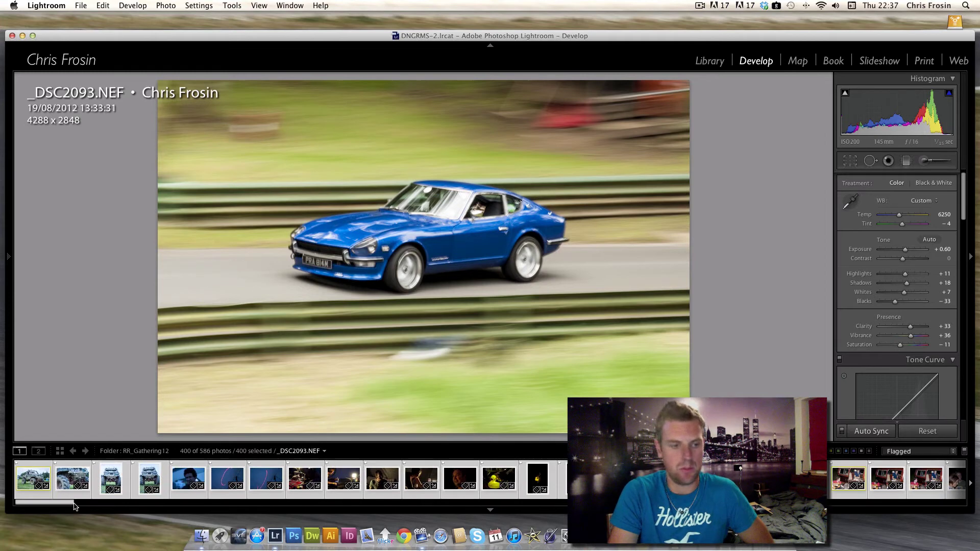
drag(63, 506, 85, 506)
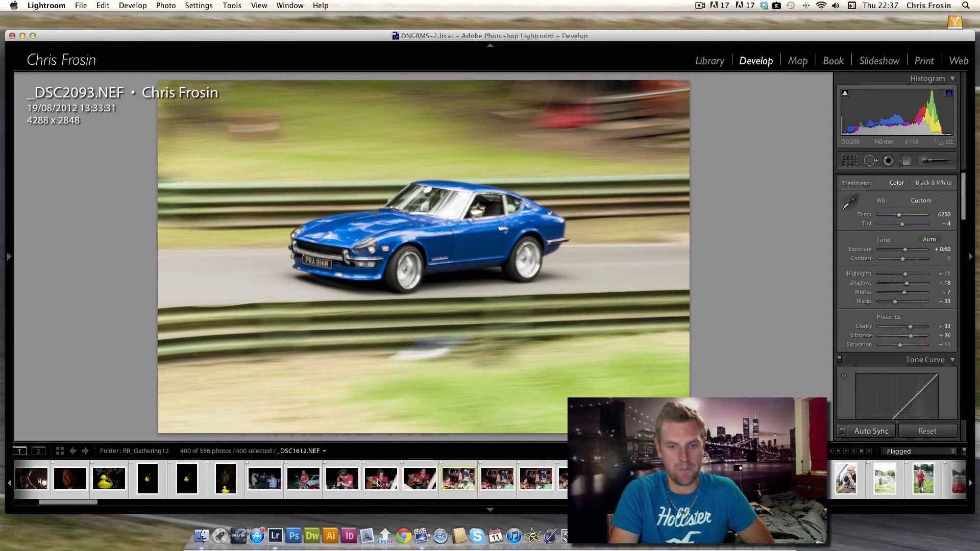
click(381, 479)
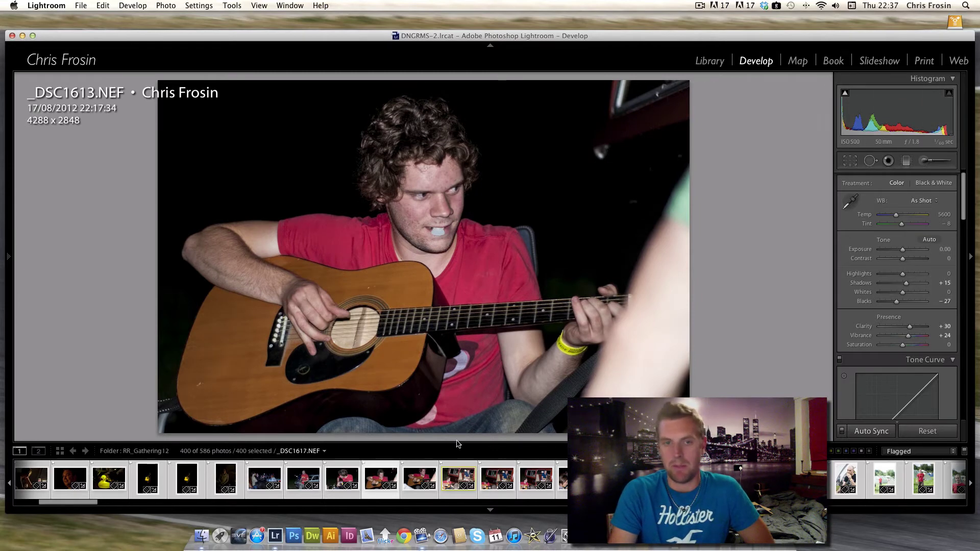
- Scroll the filmstrip and select the man-in-cap photo _DSC1622.NEF as the start of the run
drag(75, 502, 85, 506)
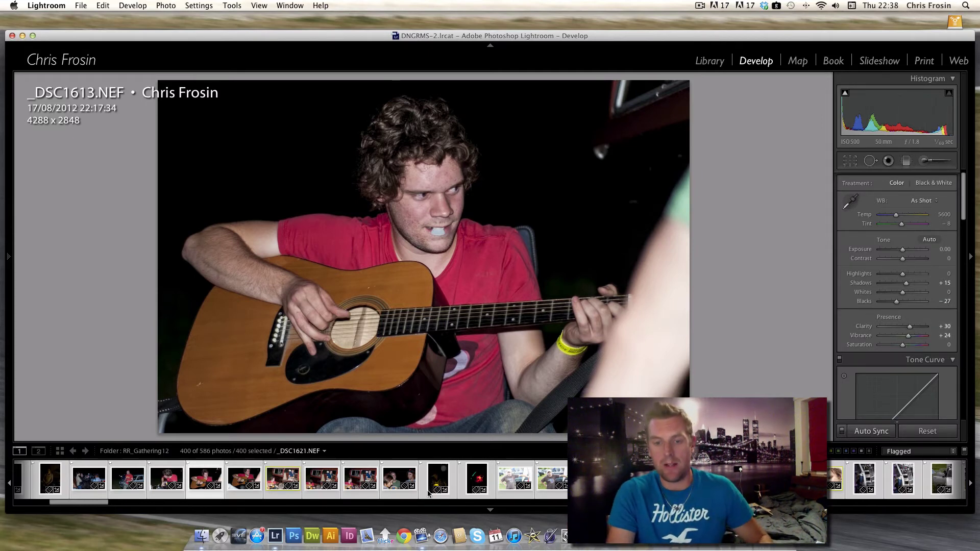
drag(100, 506, 161, 504)
click(117, 481)
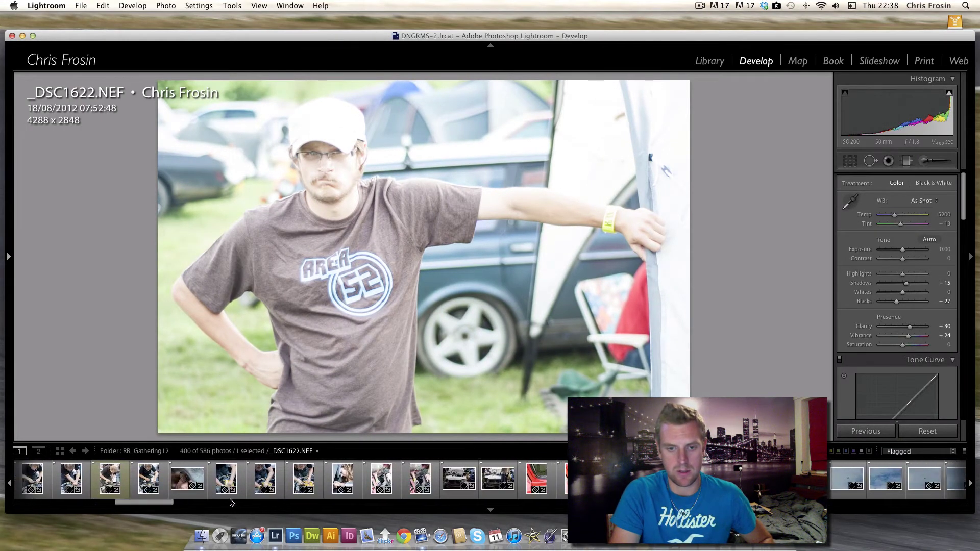
- Extend the selection to 28 consecutive photos and make engine photo _DSC1650.NEF the active one
shift+click(490, 482)
drag(170, 505, 147, 506)
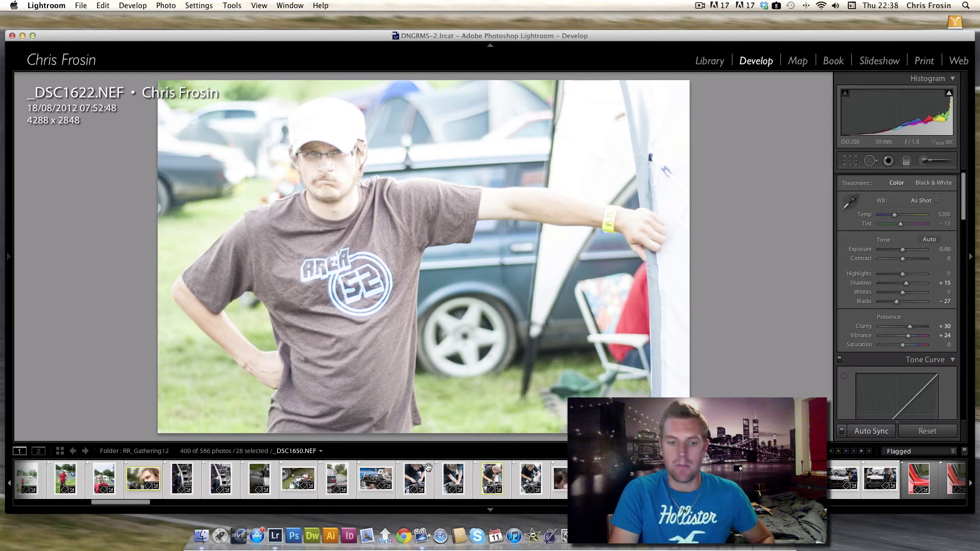
click(446, 485)
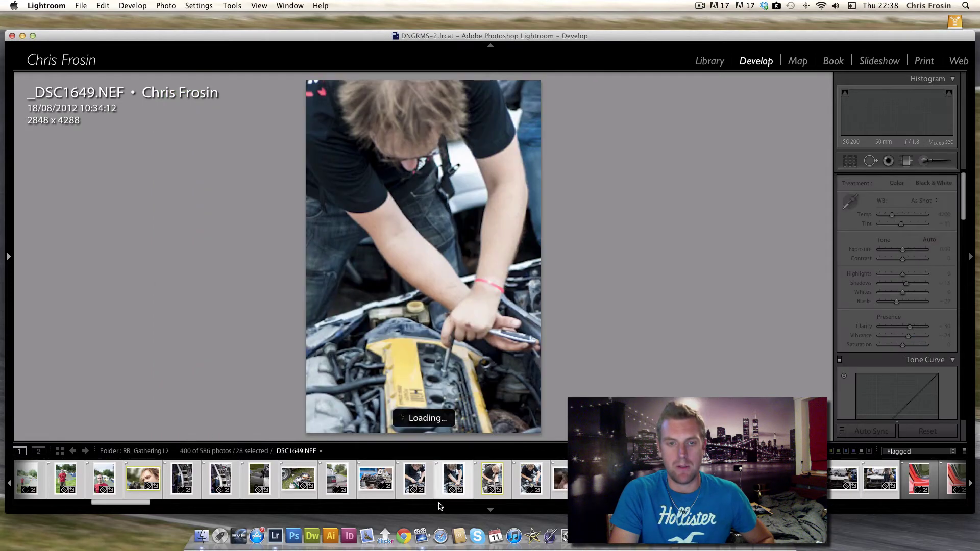
click(491, 482)
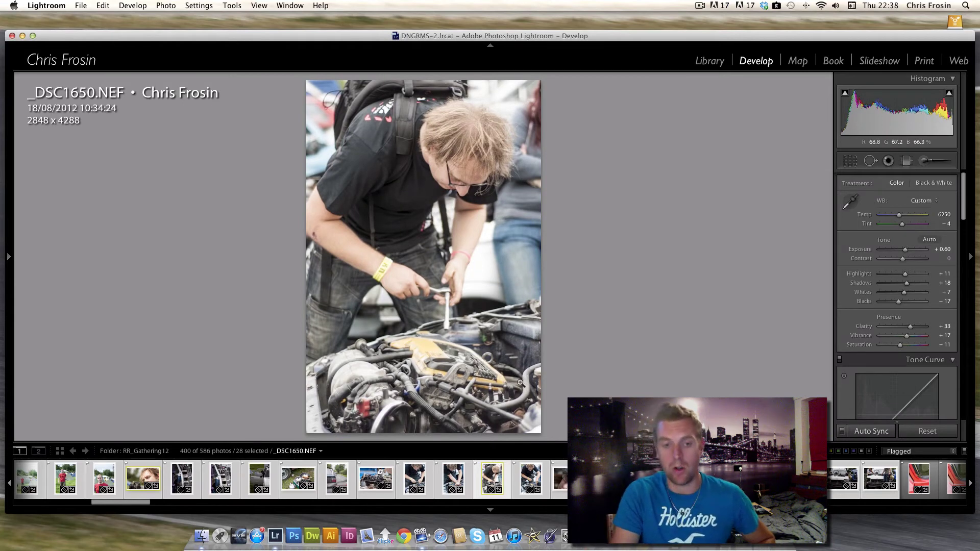
drag(138, 506, 138, 506)
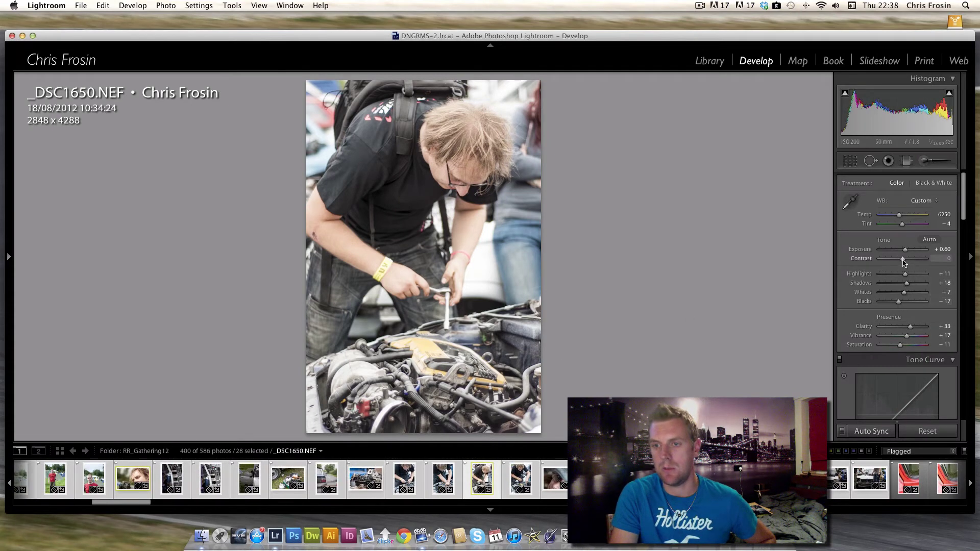
- Sync Contrast +21 and Temp 6564, zoom in to check detail, then scroll toward the sky photos
drag(903, 259, 907, 261)
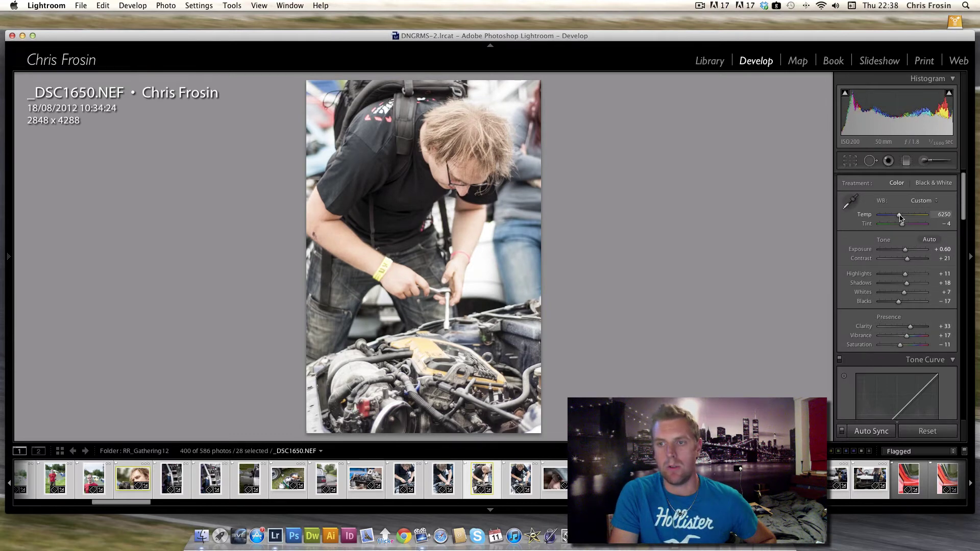
drag(900, 218, 901, 217)
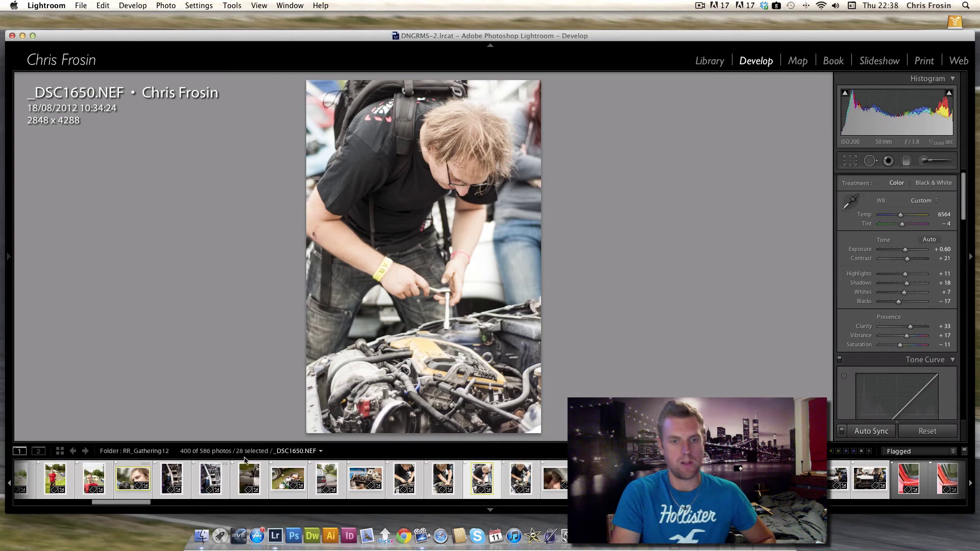
click(414, 353)
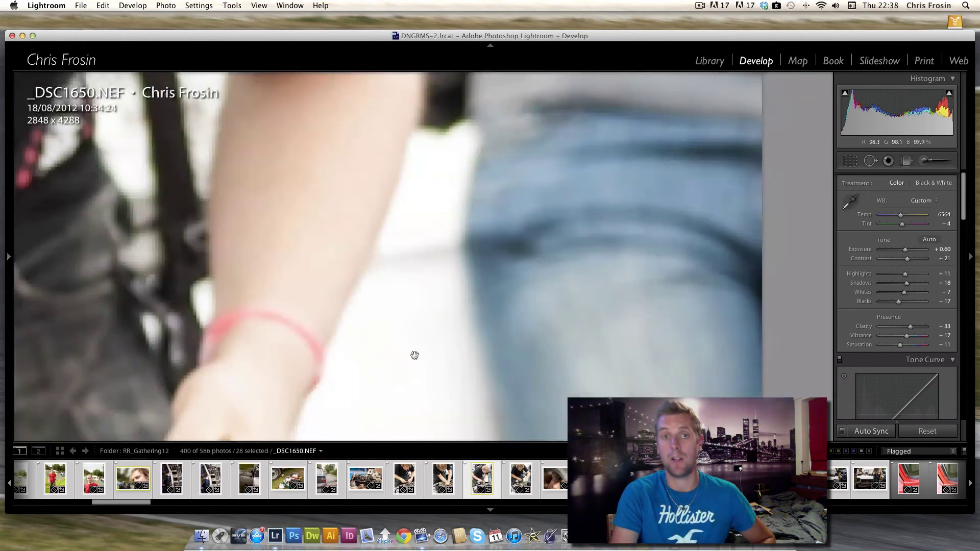
click(426, 391)
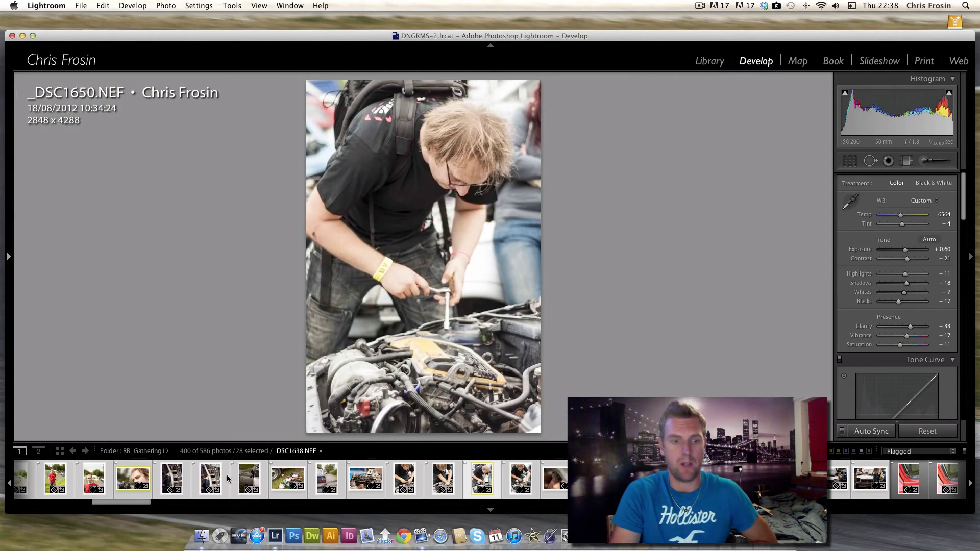
drag(147, 502, 193, 506)
scroll(147, 481, down, 5)
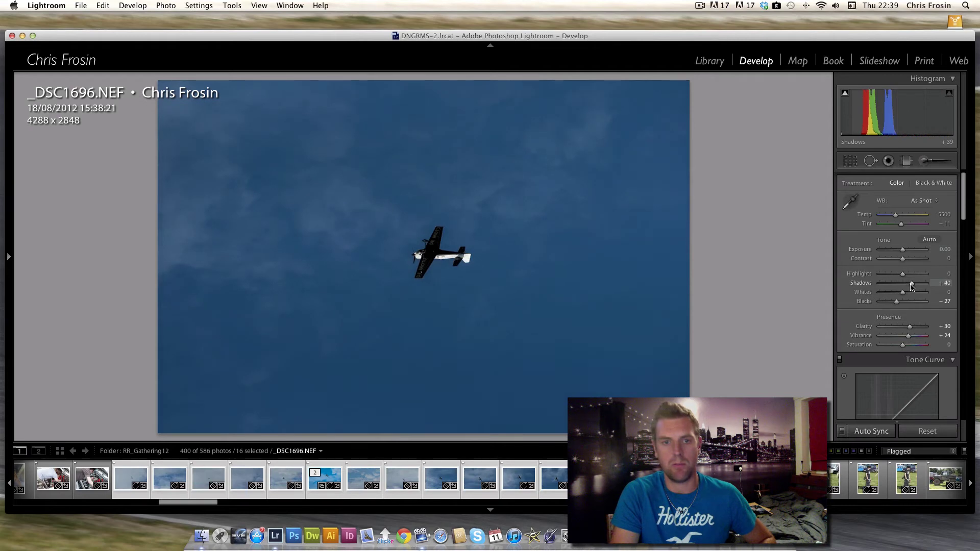
- Sync Shadows +44 across the 16 selected sky photos
drag(913, 287, 912, 287)
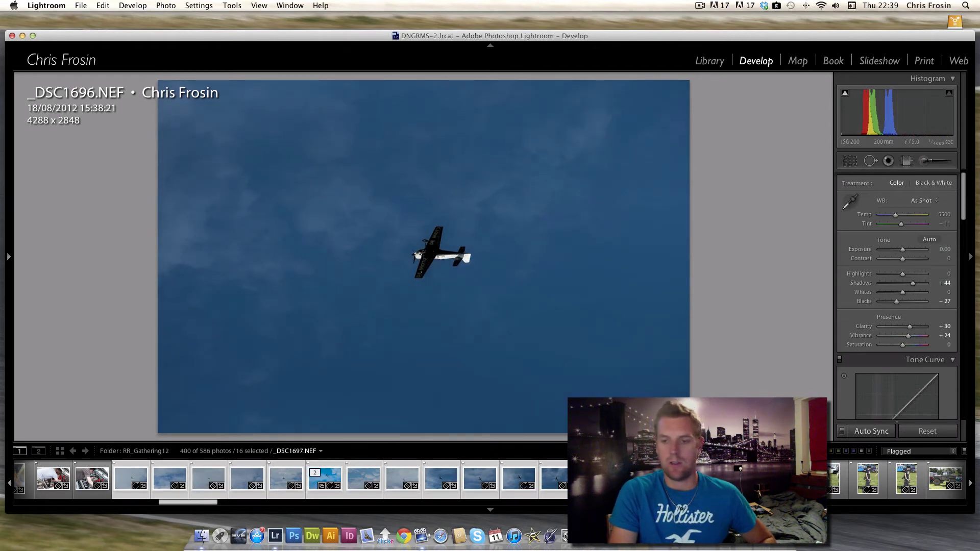
drag(185, 505, 240, 500)
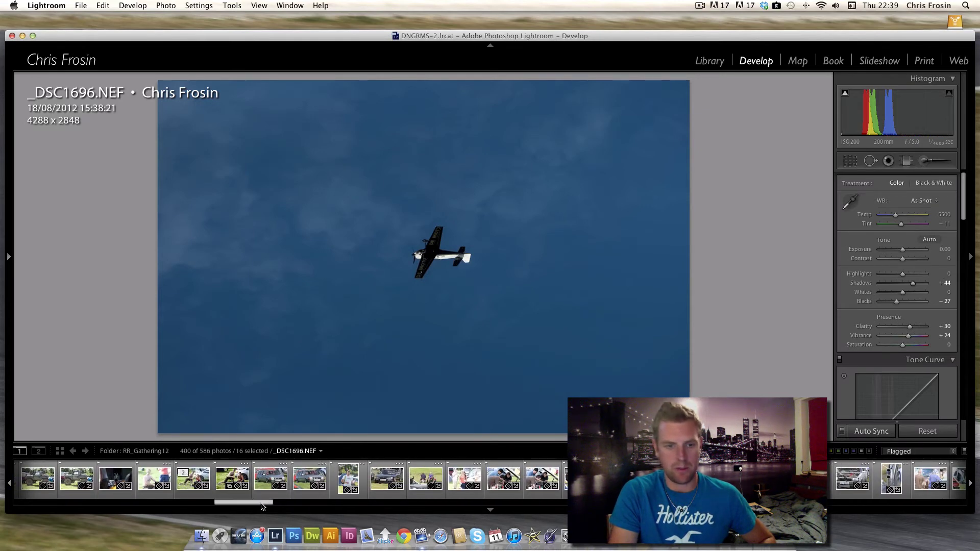
drag(263, 506, 290, 506)
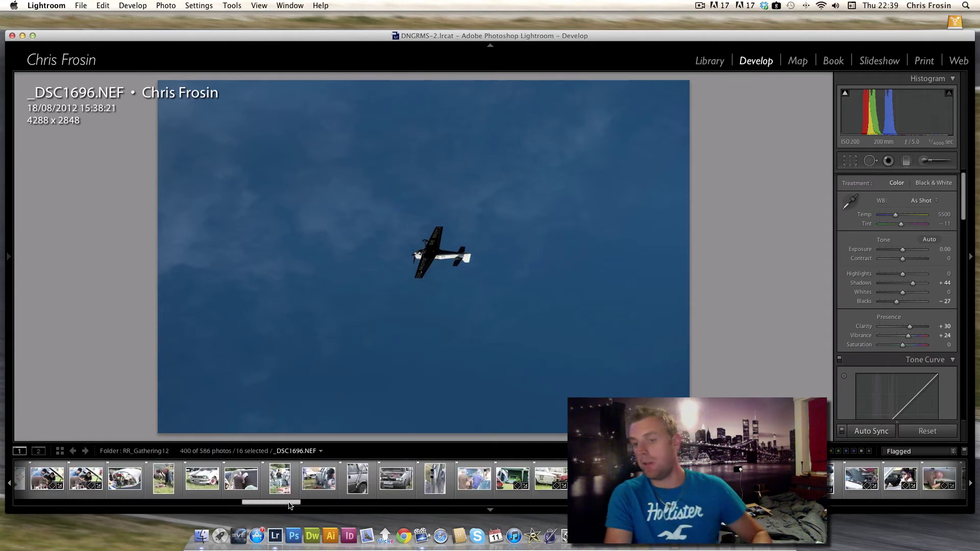
- Move through the filmstrip to the blue car panning shot _DSC1957.NEF on its own
scroll(298, 504, up, 1)
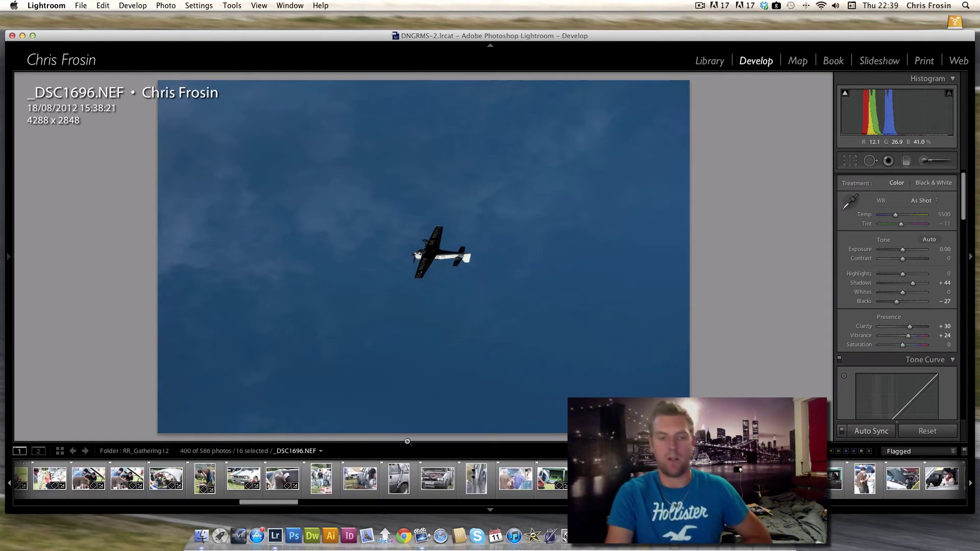
click(306, 503)
drag(351, 507, 551, 507)
key(Left)
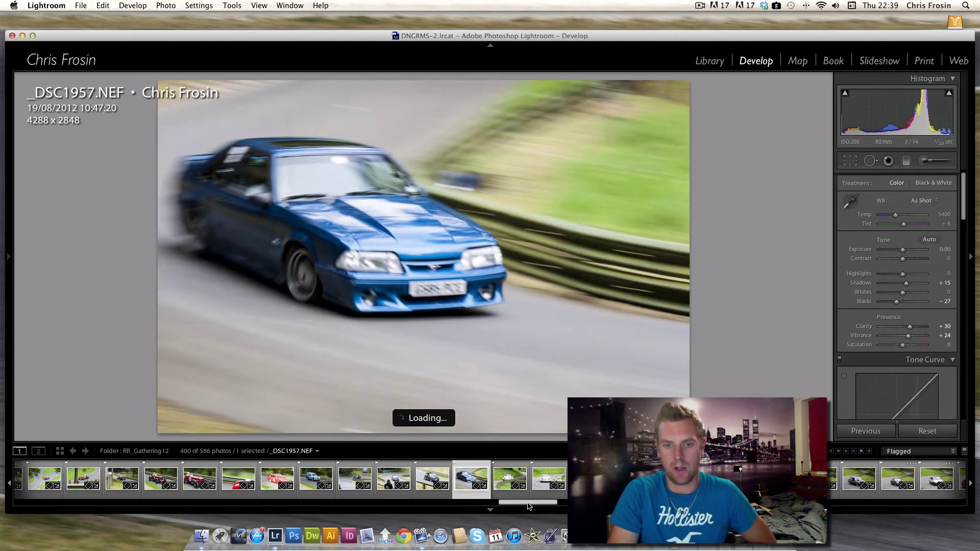
- Select all 400 flagged photos with Cmd+A so Auto Sync applies, keeping _DSC1957.NEF displayed
scroll(529, 507, right, 2)
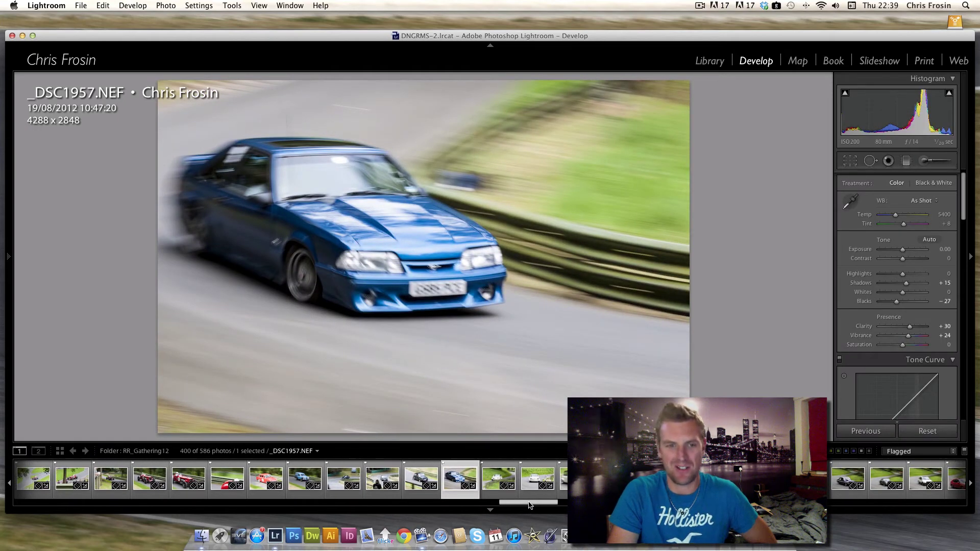
scroll(529, 505, right, 5)
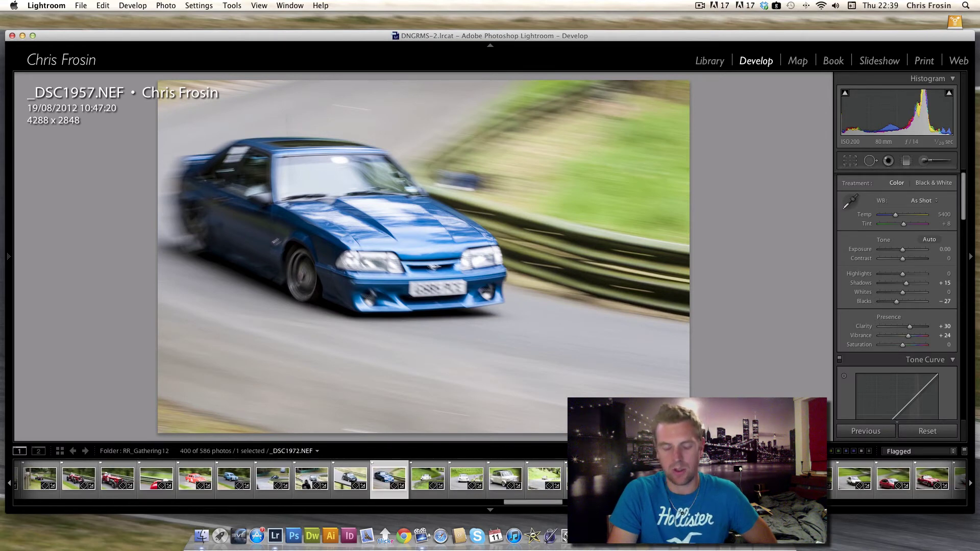
scroll(534, 506, right, 10)
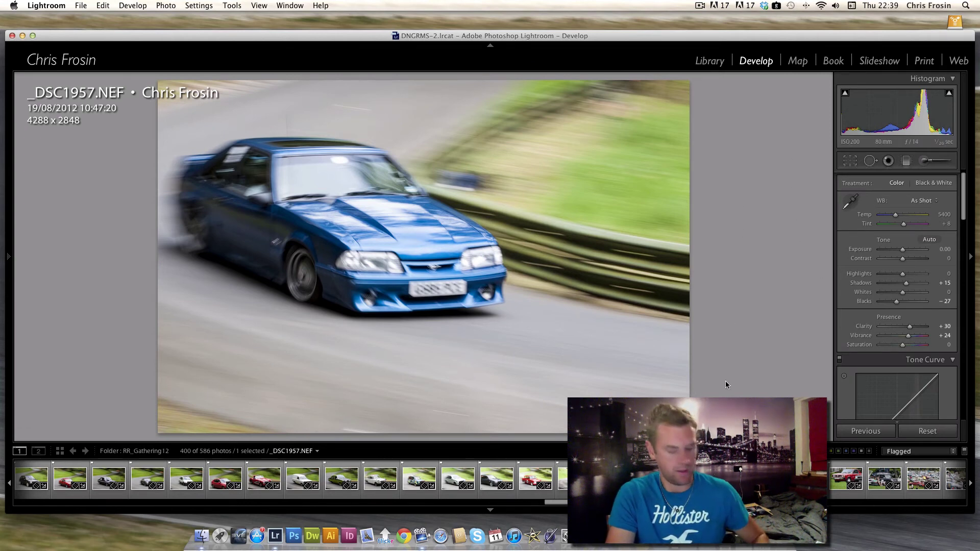
key(super+a)
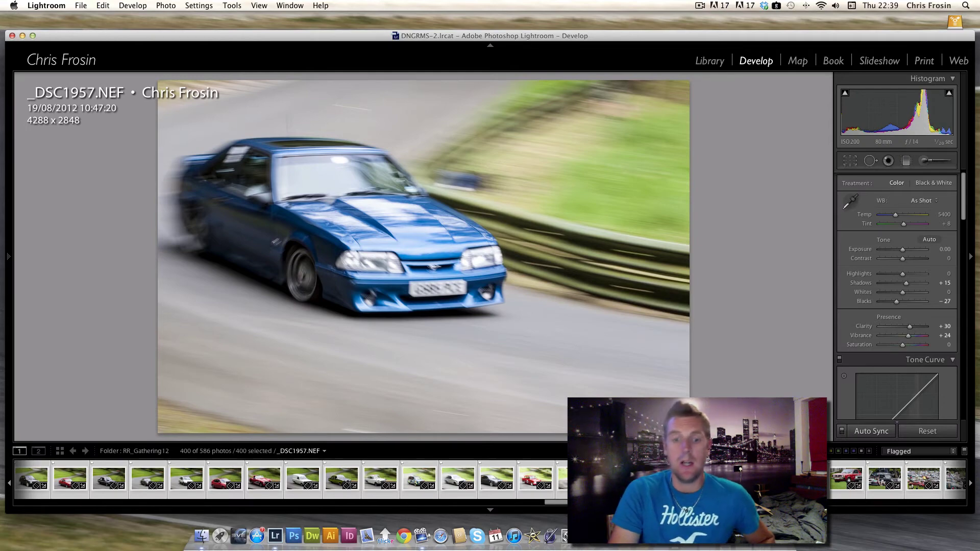
drag(600, 503, 56, 504)
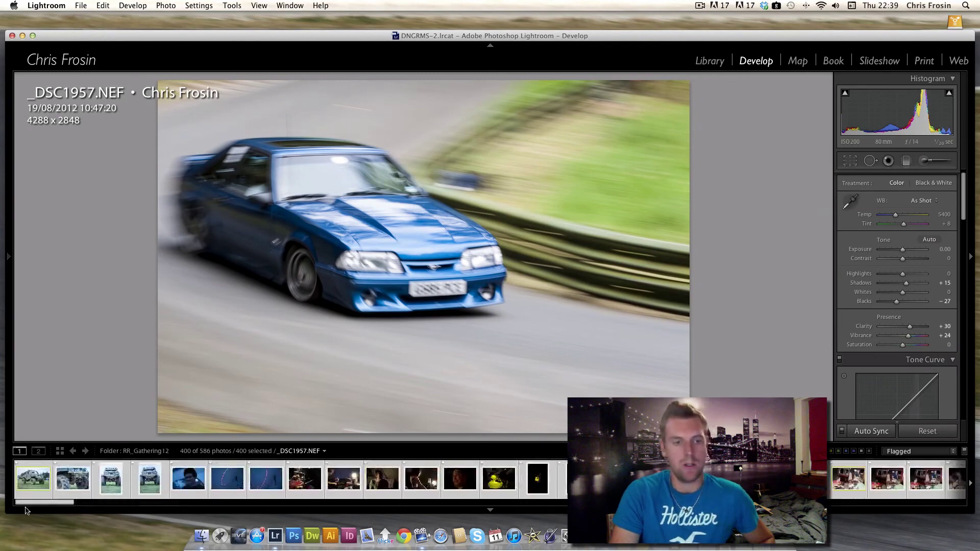
- In the Library grid, scroll through the thumbnails and select photo 181, then photo 252
click(714, 63)
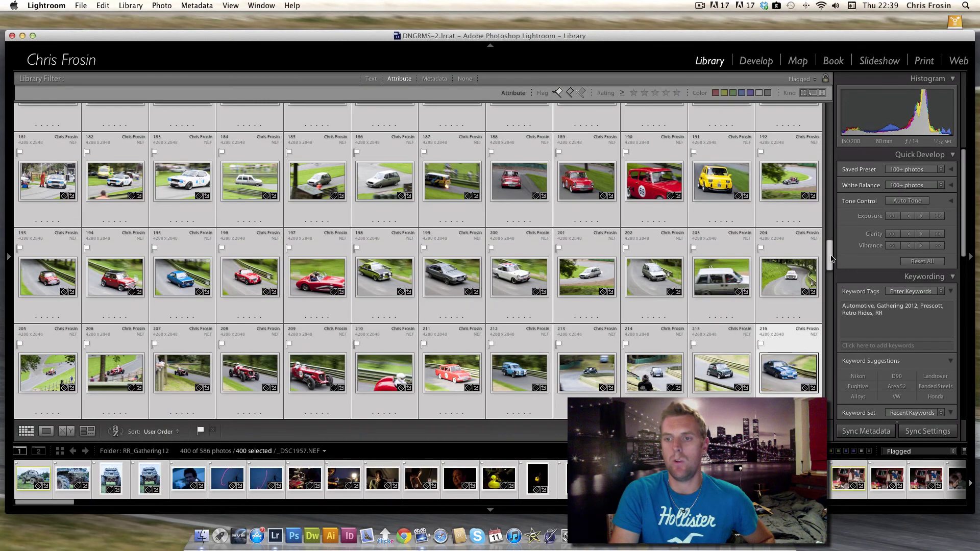
drag(829, 258, 817, 223)
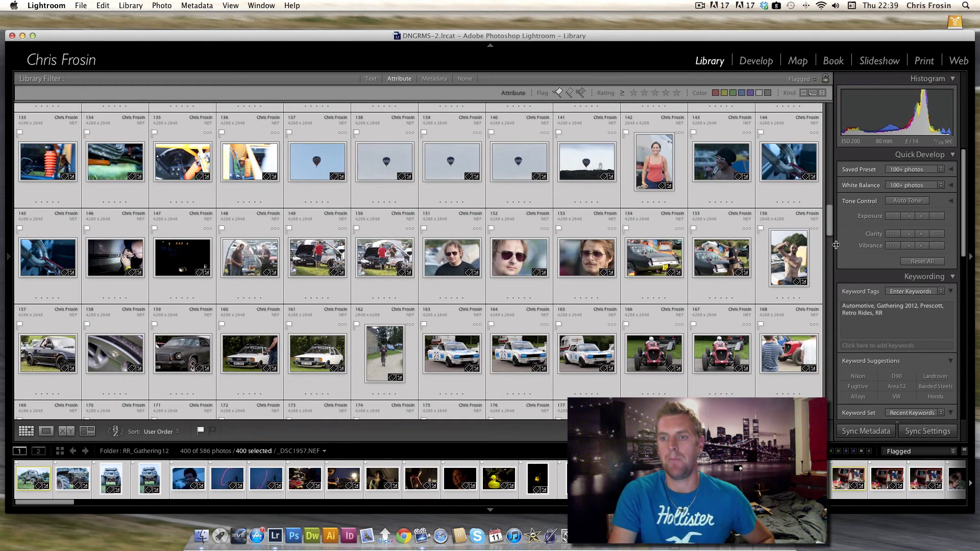
drag(831, 226, 827, 269)
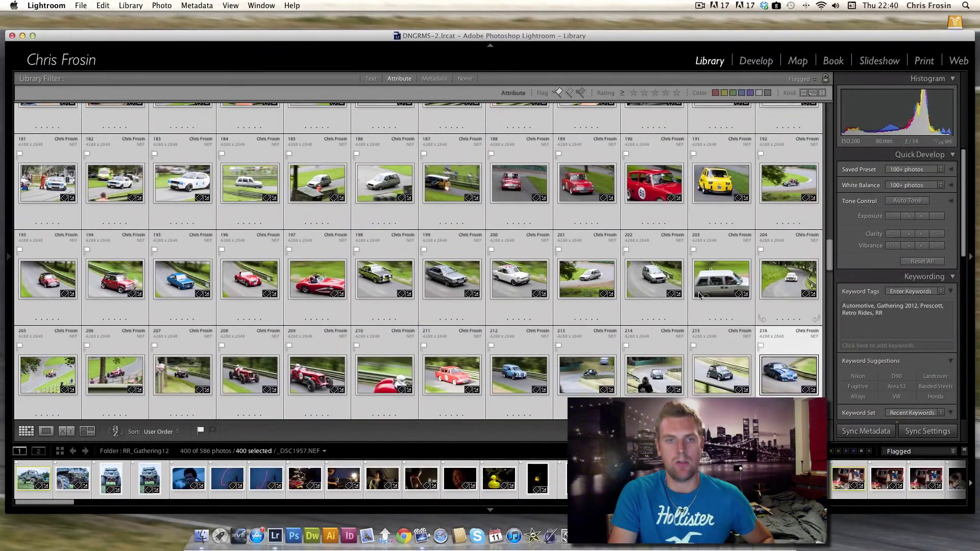
click(48, 182)
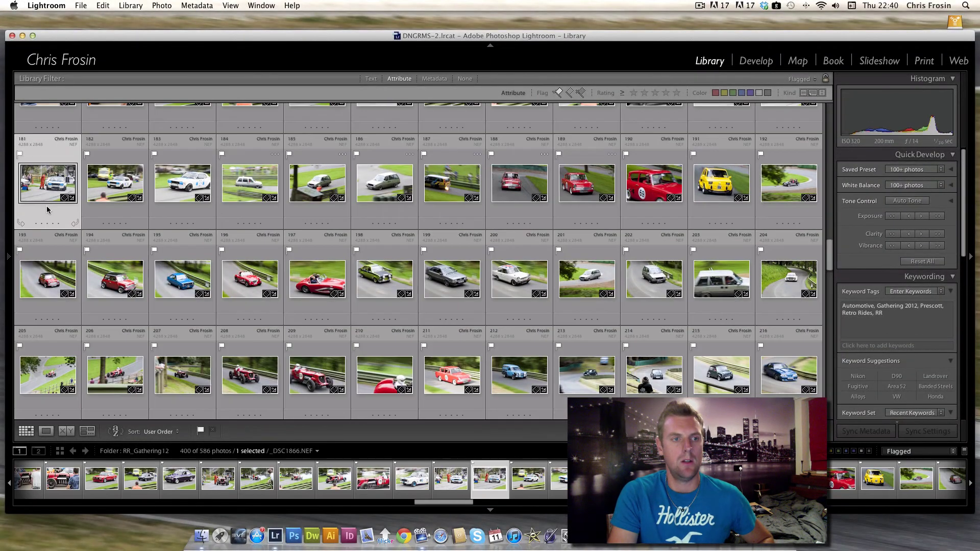
drag(831, 246, 827, 280)
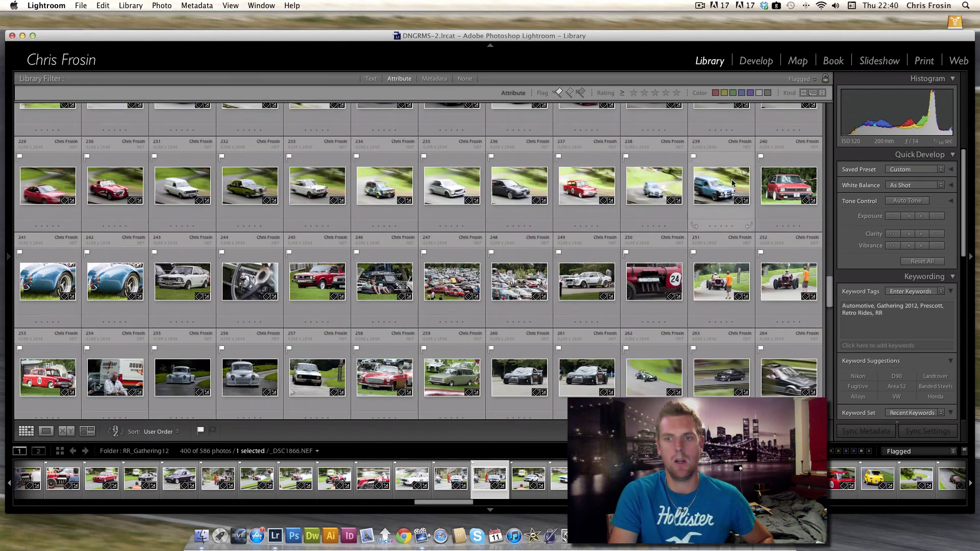
click(788, 281)
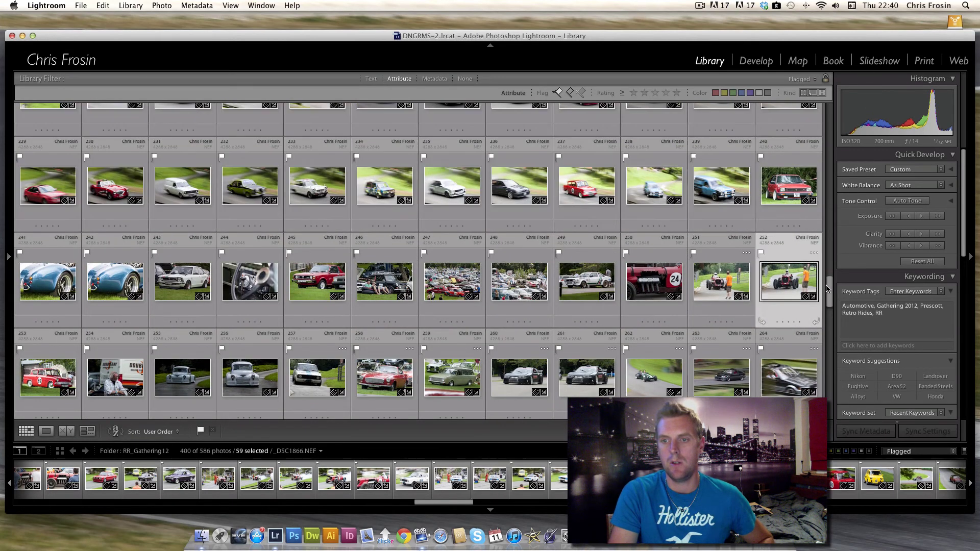
- Select photos 239 back to 181 (59 photos) and return to Develop on _DSC1996.NEF
click(713, 191)
scroll(735, 230, up, 8)
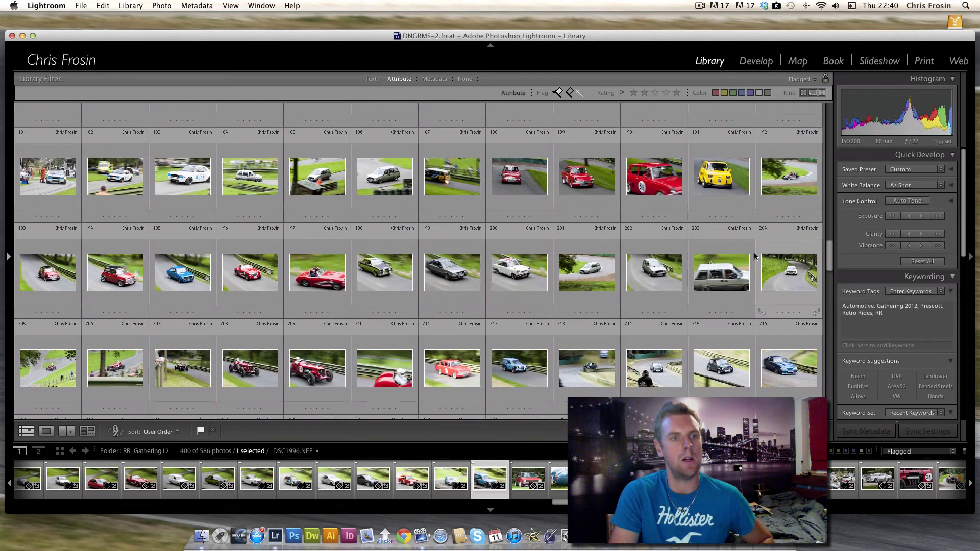
shift+click(55, 170)
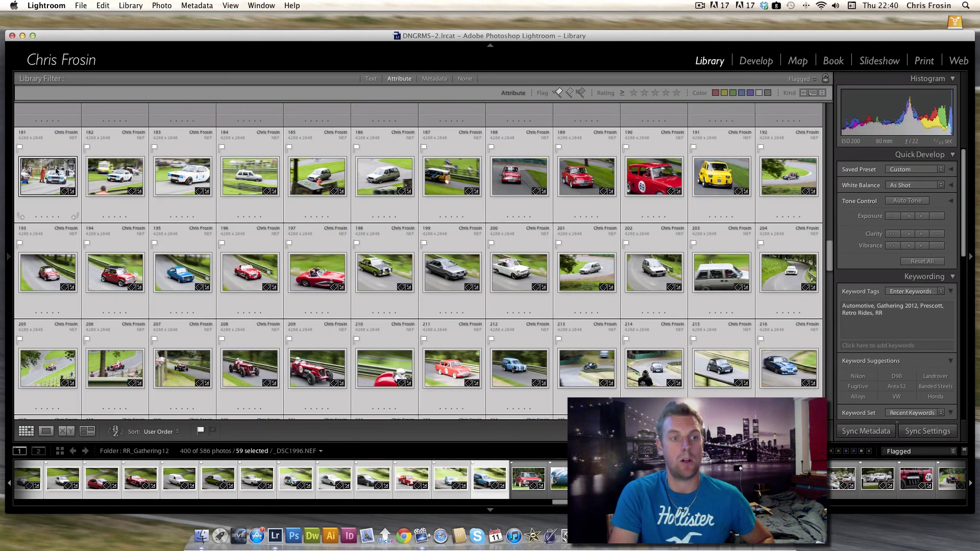
click(755, 60)
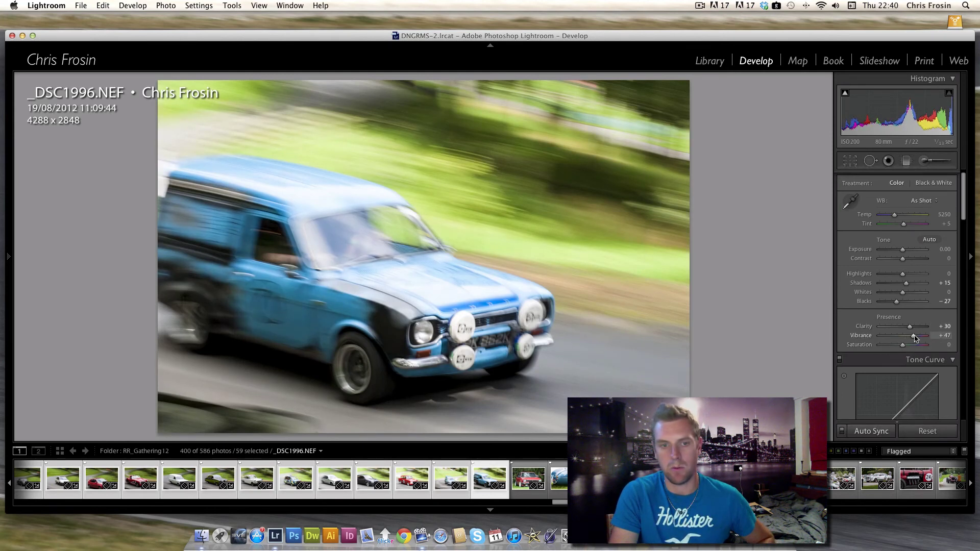
- Raise Vibrance to +54 and deepen Blacks to -42 on _DSC1996
drag(915, 338, 917, 338)
drag(898, 302, 893, 302)
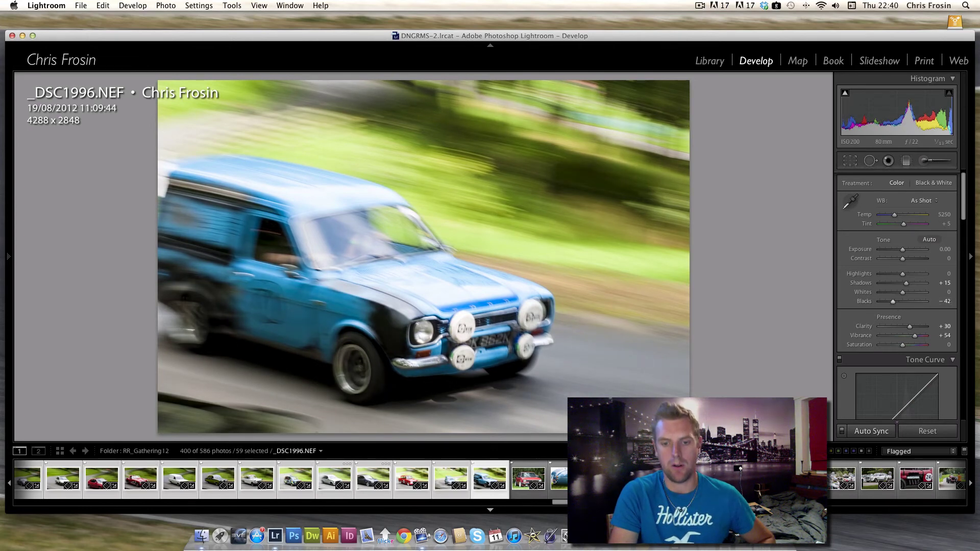
scroll(550, 503, up, 5)
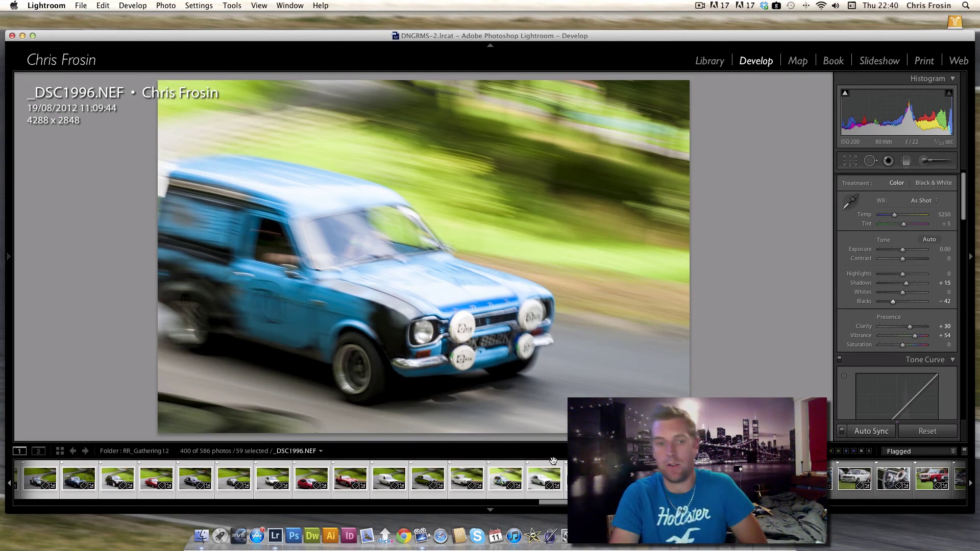
drag(559, 503, 552, 504)
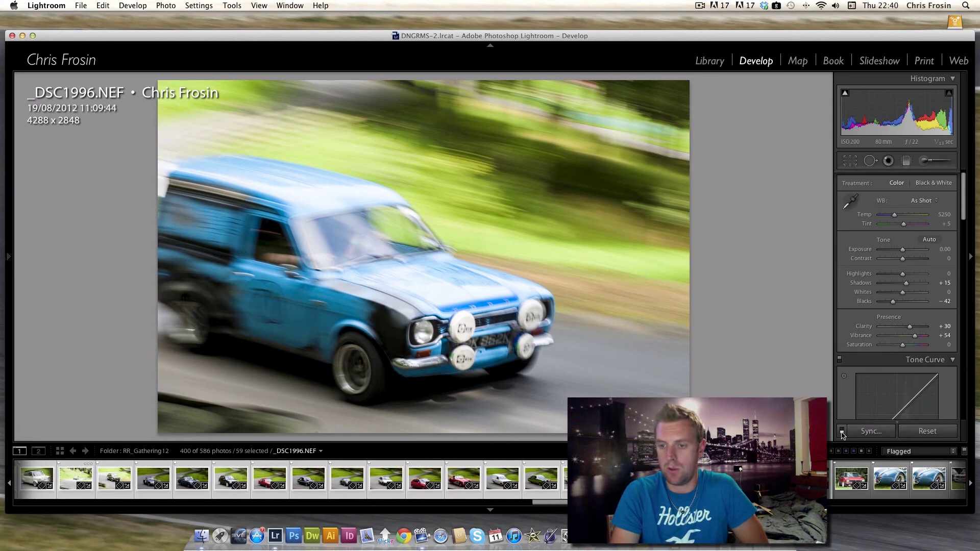
- Synchronize these settings across all 59 selected photos
click(872, 431)
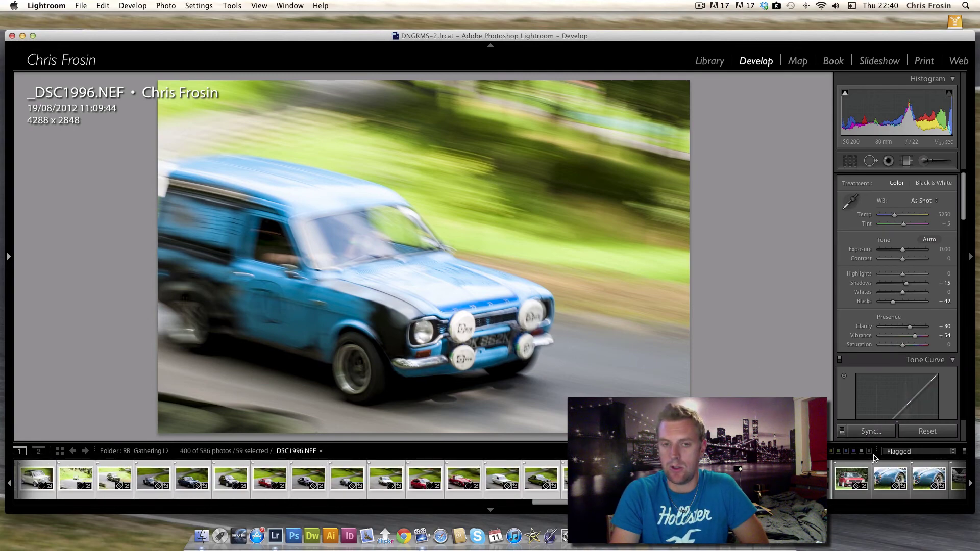
drag(499, 164, 644, 149)
click(727, 315)
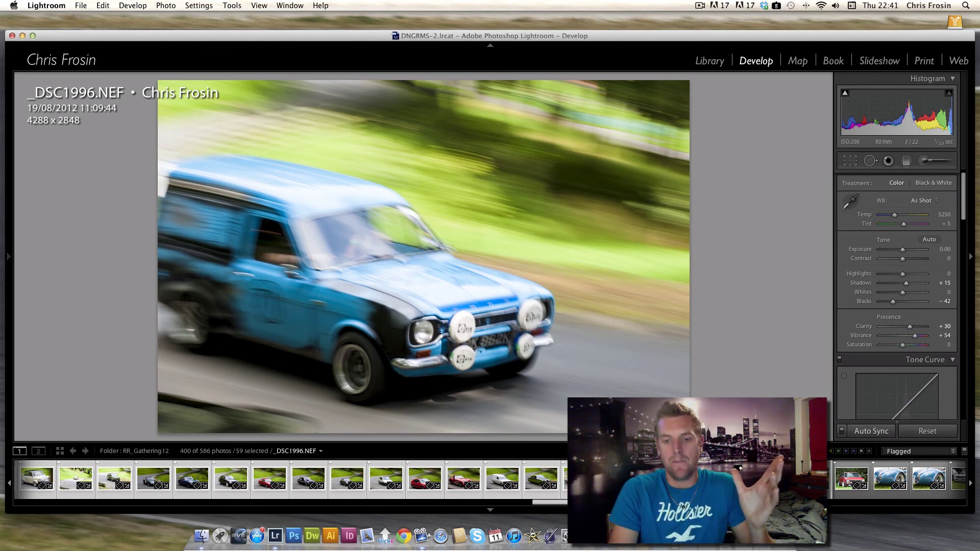
- Inspect _DSC1971, then _DSC2252, from the filmstrip to check their edits
scroll(560, 504, up, 3)
drag(560, 505, 939, 499)
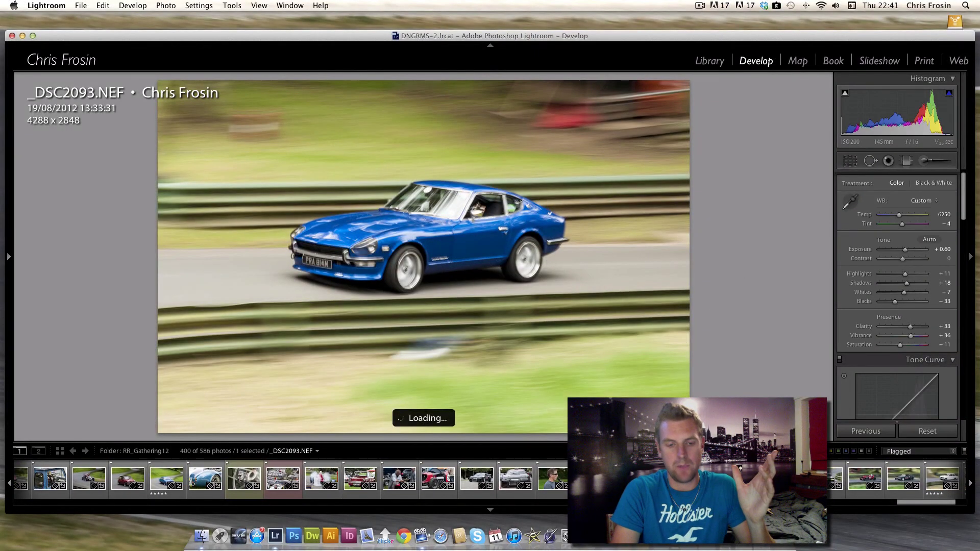
click(152, 485)
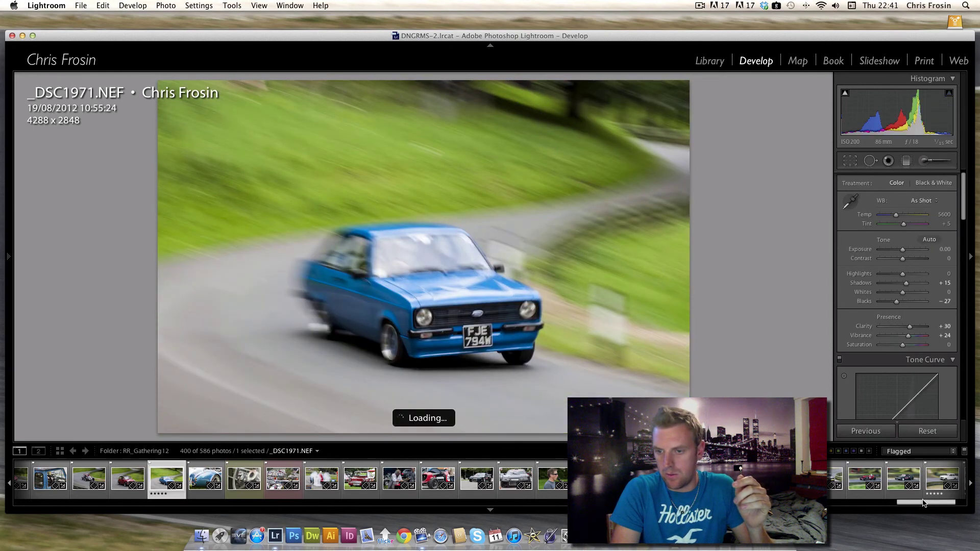
drag(924, 504, 934, 504)
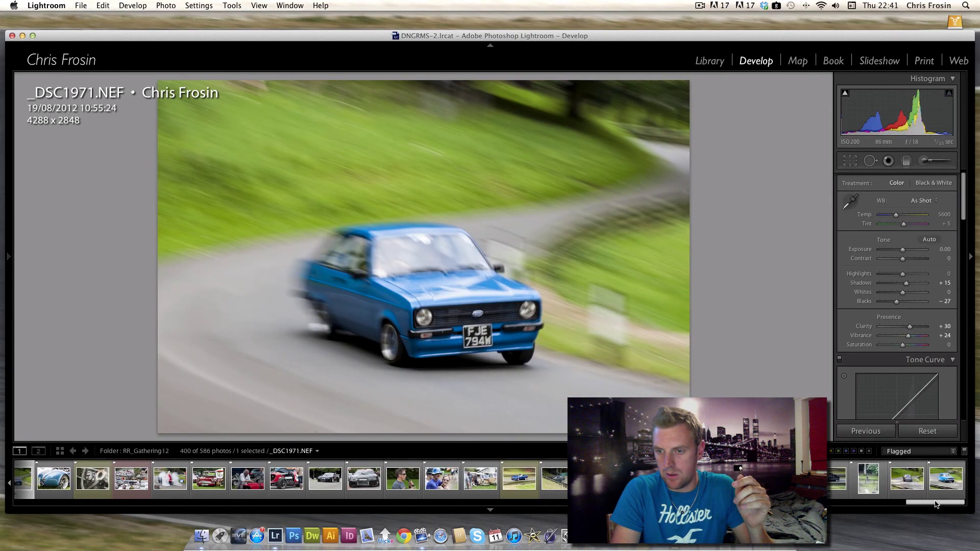
click(898, 484)
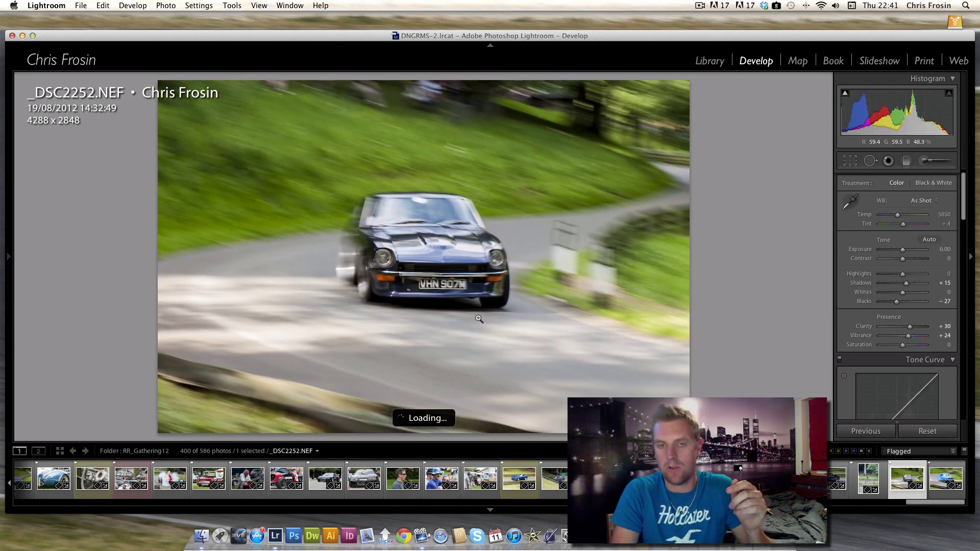